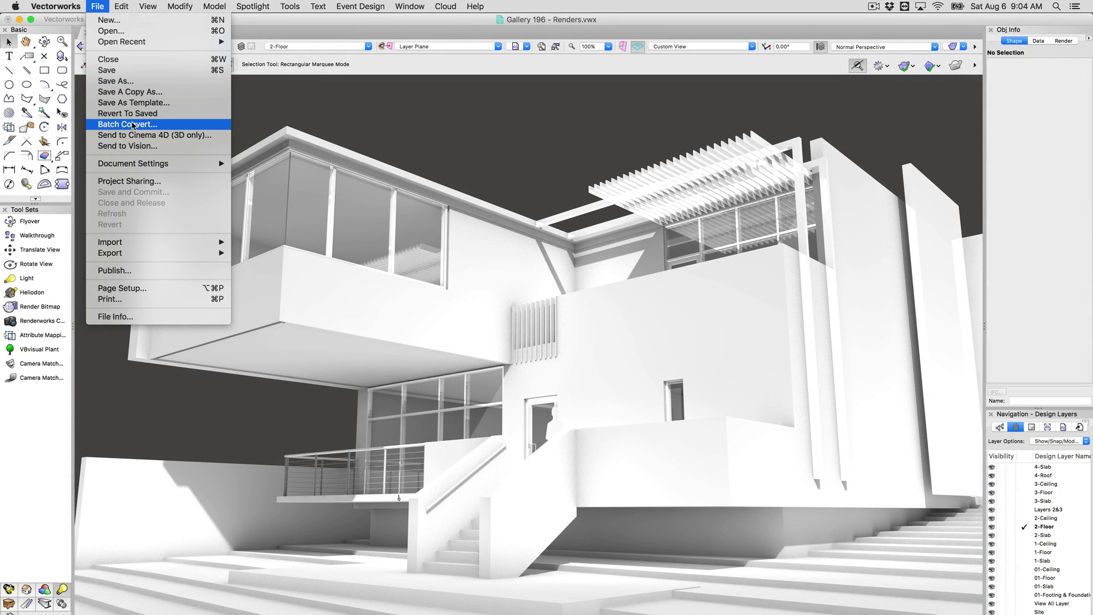
Start sending the Gallery model to Cinema 4D with the CINEMA 4D R17 application, and view the available render modes.
{"action": "left_click", "coordinate": [143, 135]}
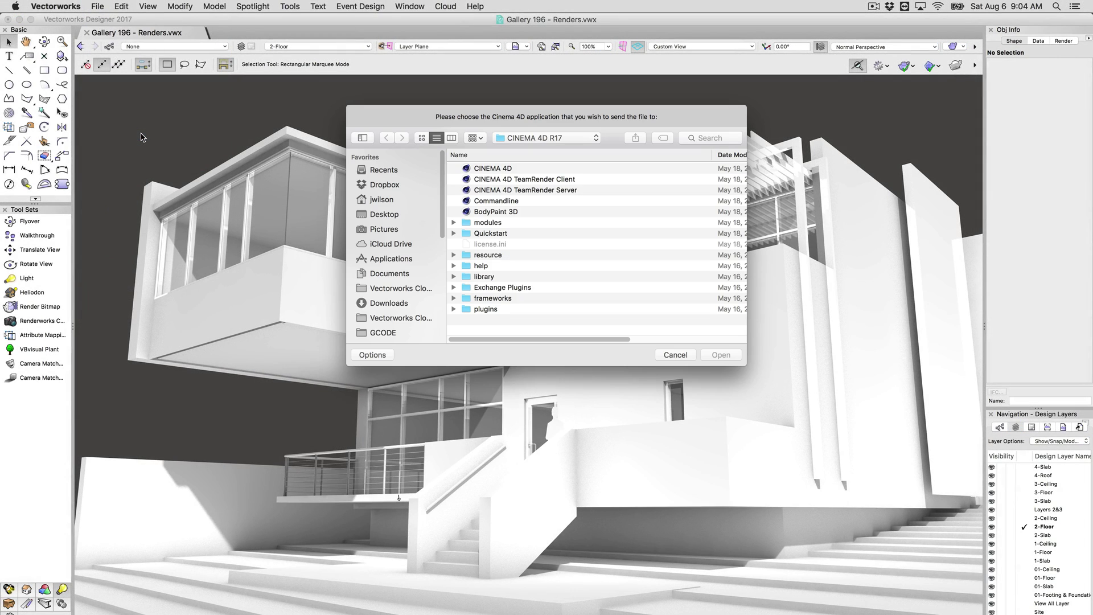
{"action": "left_click", "coordinate": [493, 171]}
{"action": "left_click", "coordinate": [719, 355]}
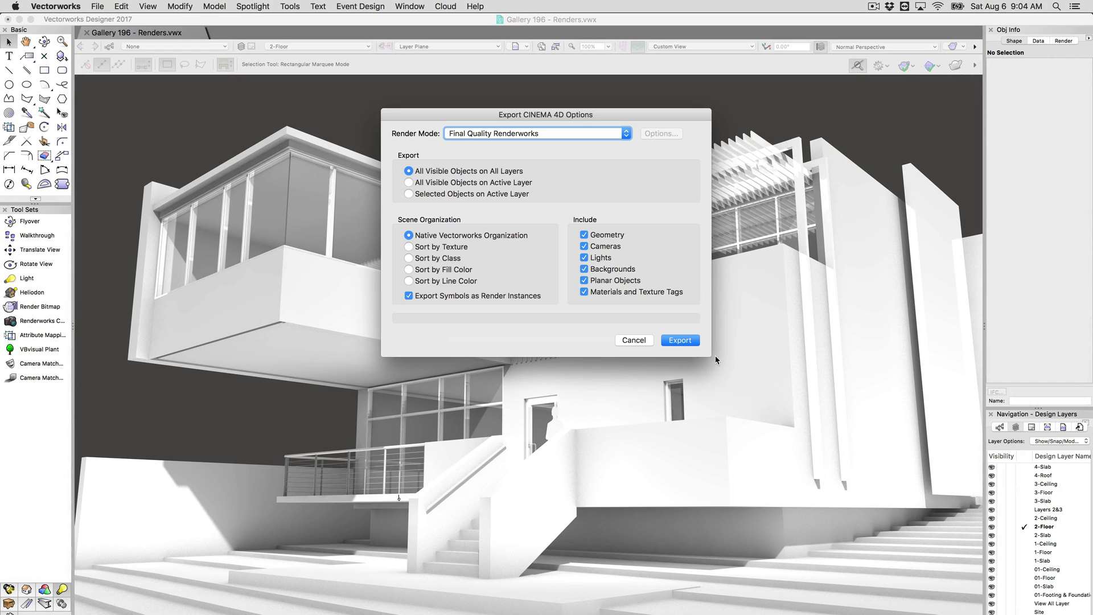
{"action": "left_click", "coordinate": [626, 133]}
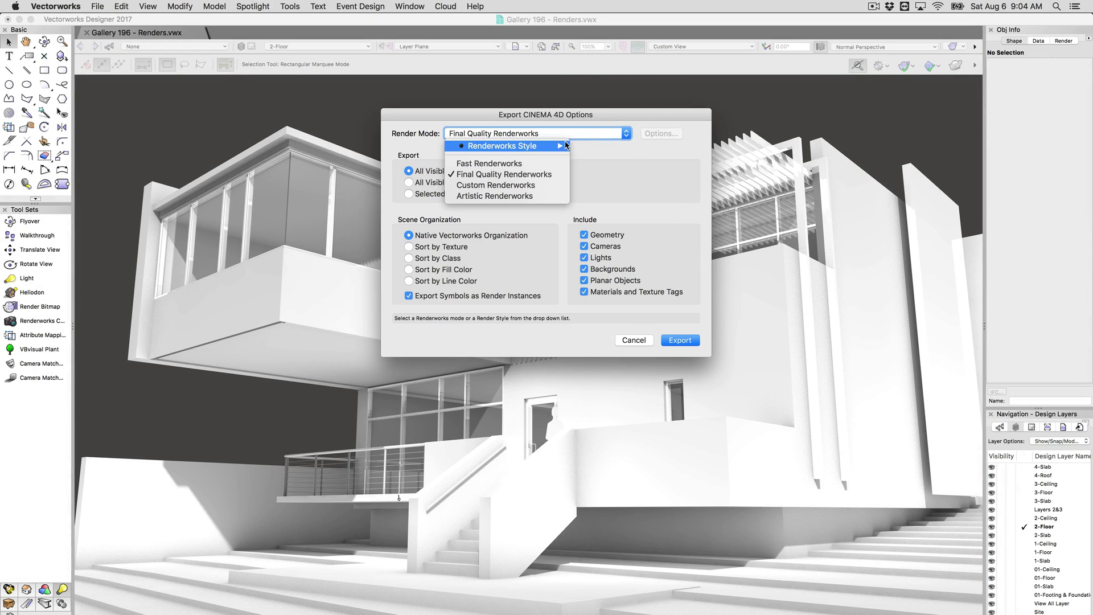
{"action": "mouse_move", "coordinate": [551, 147]}
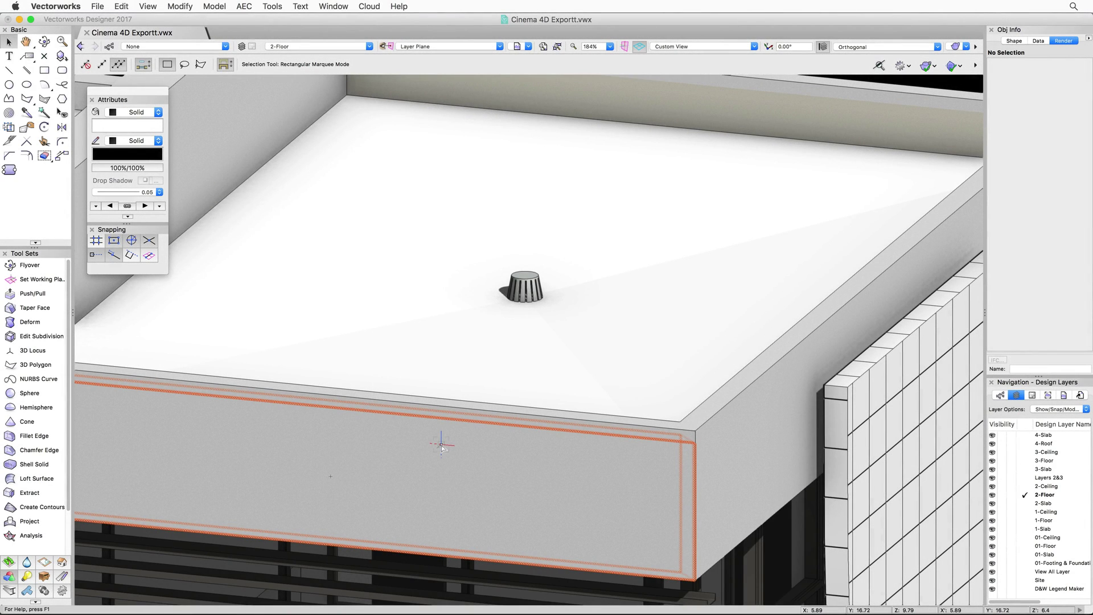
Start sending the Cinema 4D Exportt model to Cinema 4D with the render mode set to Custom Renderworks.
{"action": "left_click", "coordinate": [106, 7]}
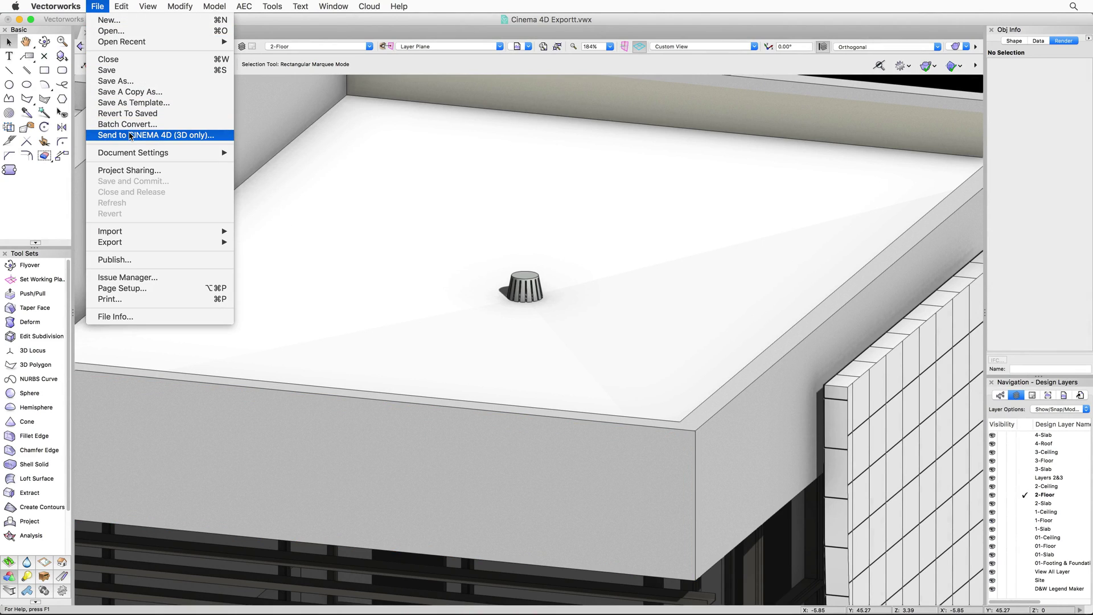
{"action": "mouse_move", "coordinate": [126, 243]}
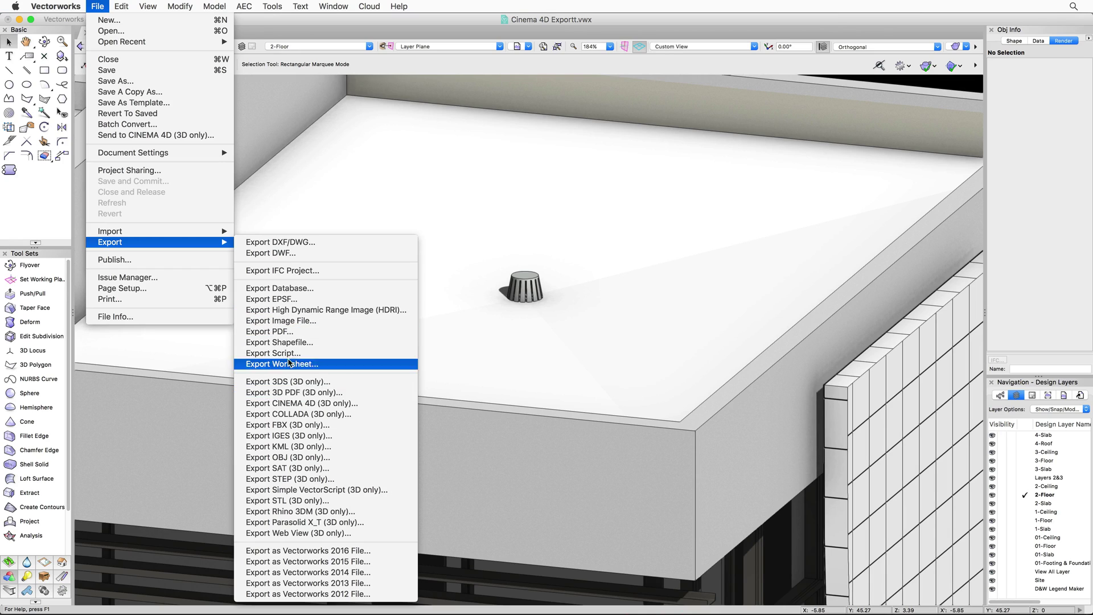
{"action": "left_click", "coordinate": [143, 135]}
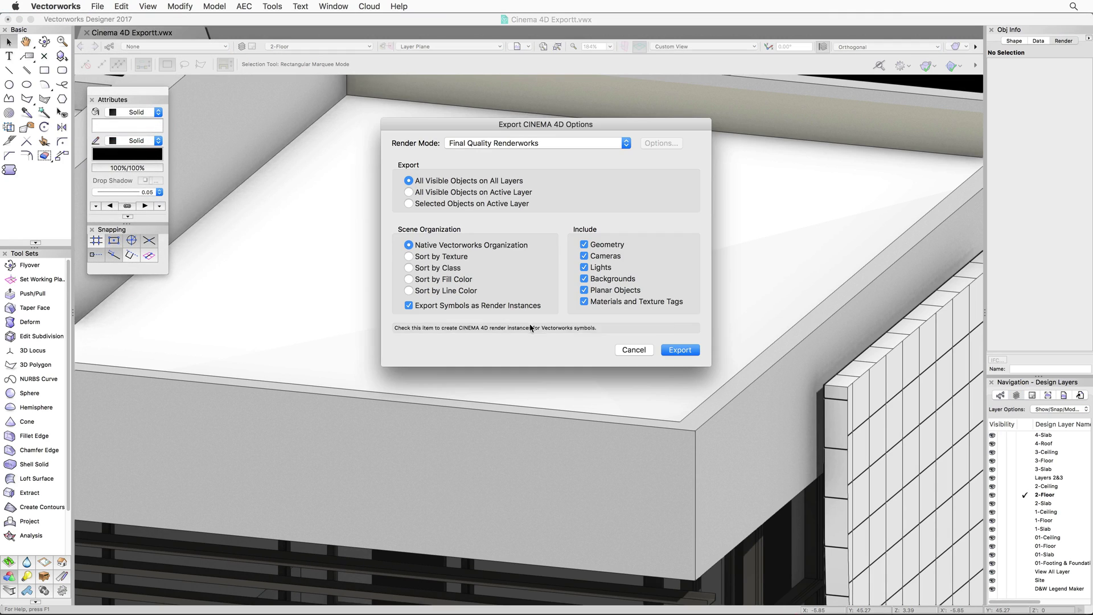
{"action": "left_click", "coordinate": [670, 351]}
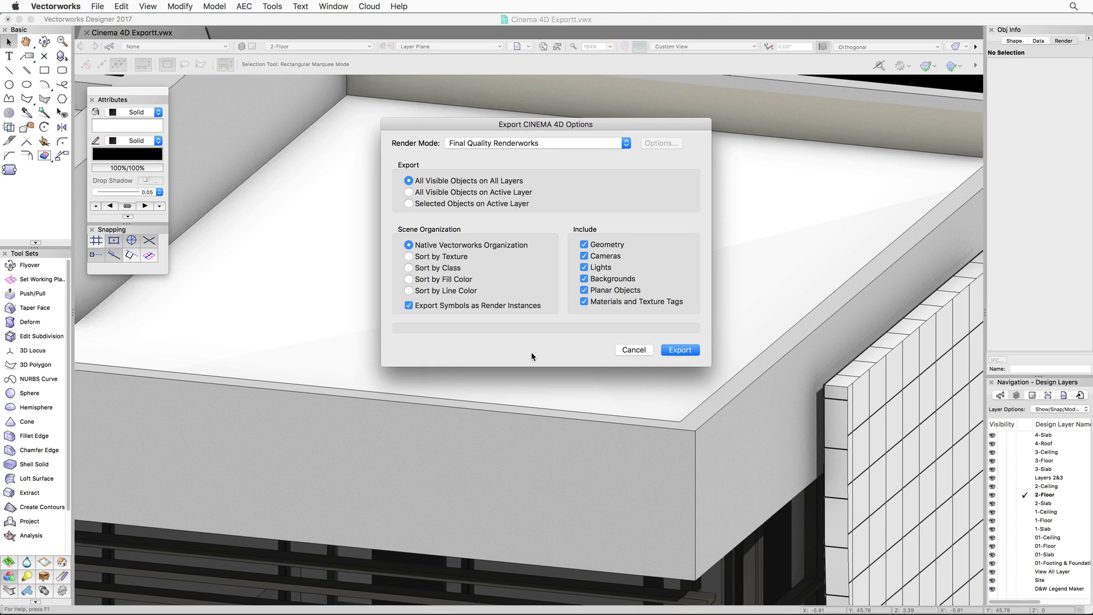
{"action": "left_click", "coordinate": [542, 144]}
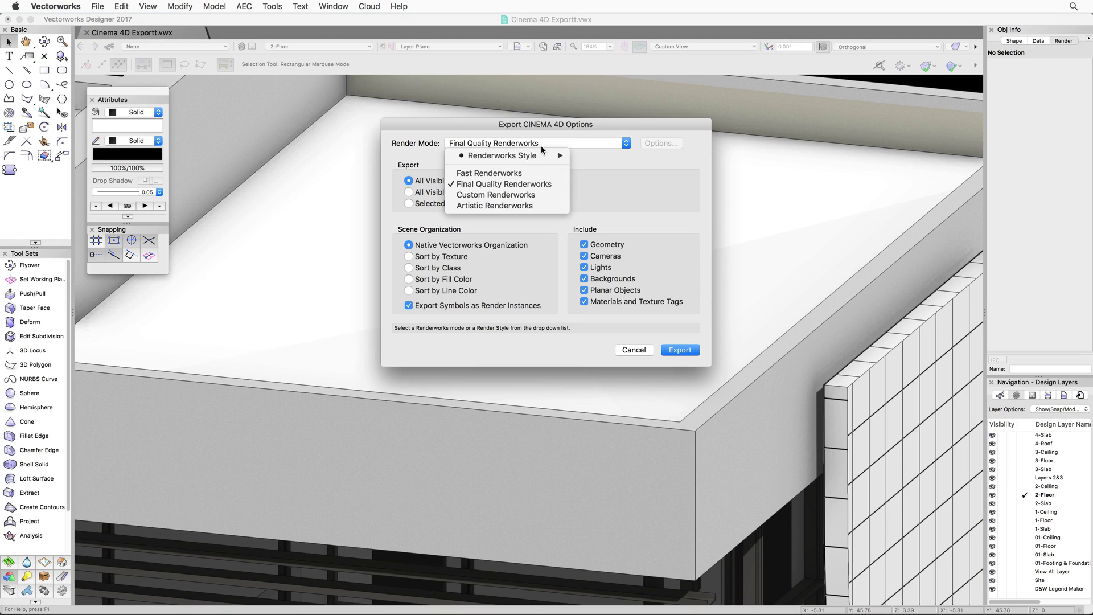
{"action": "left_click", "coordinate": [520, 195]}
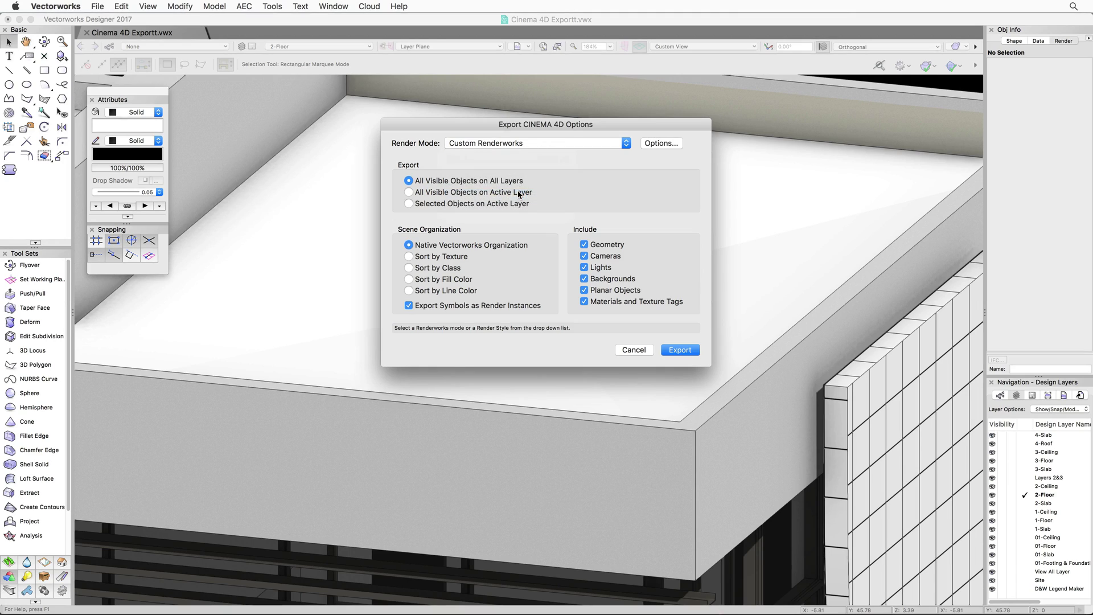
Set the Curved Geometry quality to Low in the custom render options and export the model to Cinema 4D.
{"action": "left_click", "coordinate": [645, 144]}
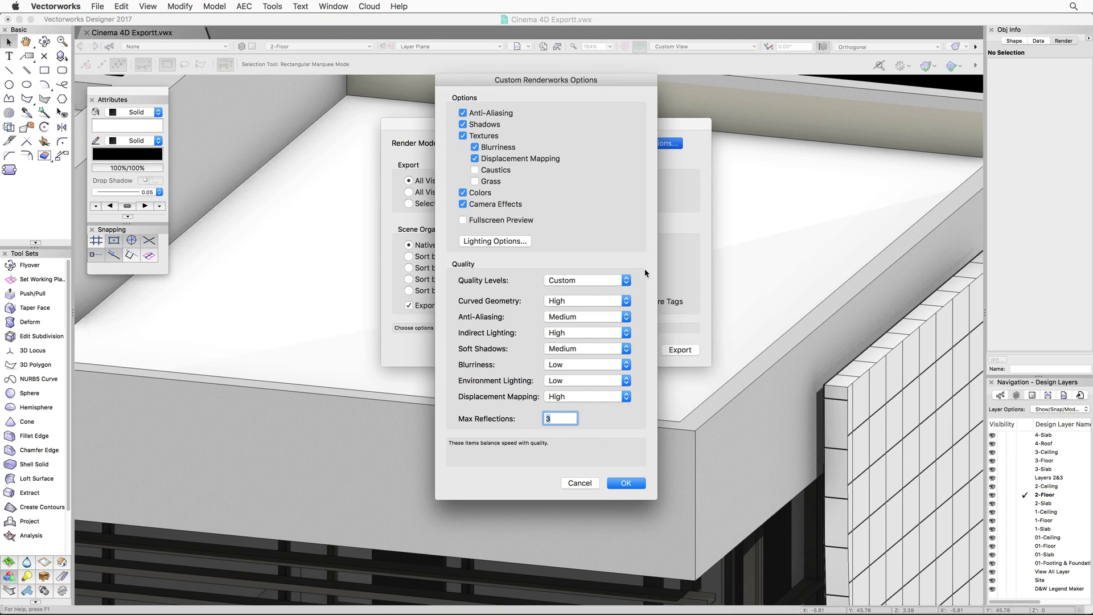
{"action": "left_click", "coordinate": [600, 300]}
{"action": "left_click", "coordinate": [600, 291]}
{"action": "left_click", "coordinate": [626, 483]}
{"action": "left_click", "coordinate": [681, 350]}
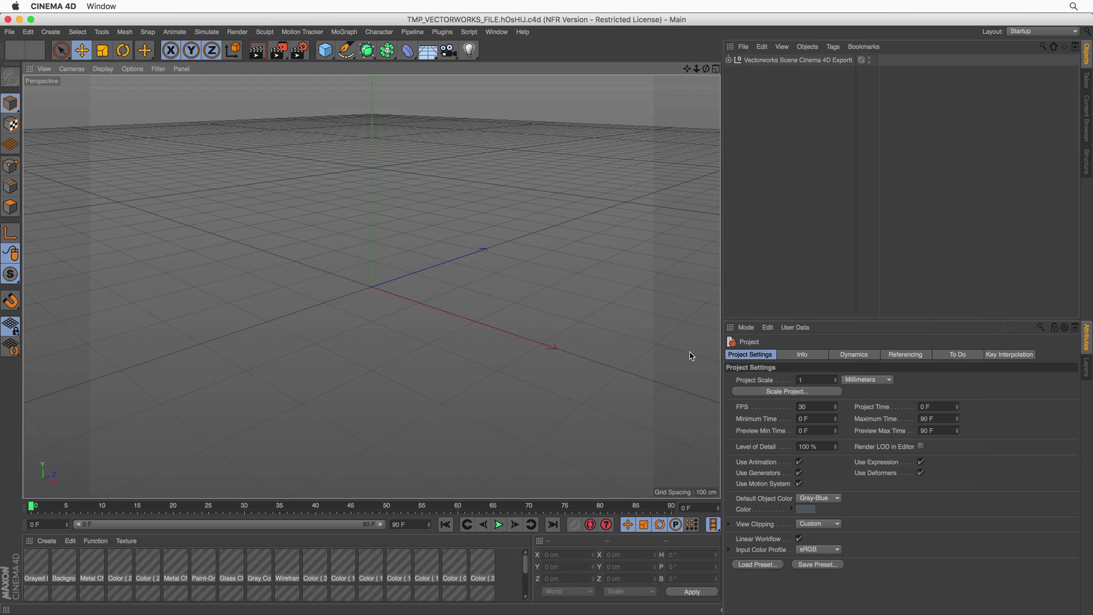
{"action": "scroll", "coordinate": [363, 259], "scroll_direction": "up", "scroll_amount": 10}
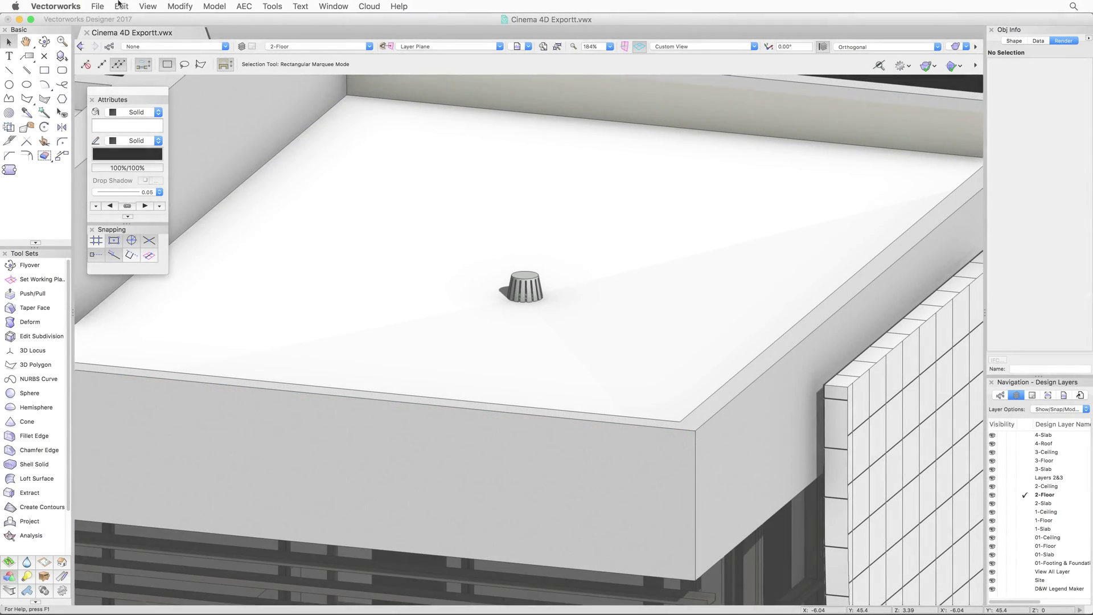
Send the model to Cinema 4D again with Curved Geometry set to Very High, and examine the roof drain's curved shape.
{"action": "left_click", "coordinate": [99, 7]}
{"action": "left_click", "coordinate": [130, 136]}
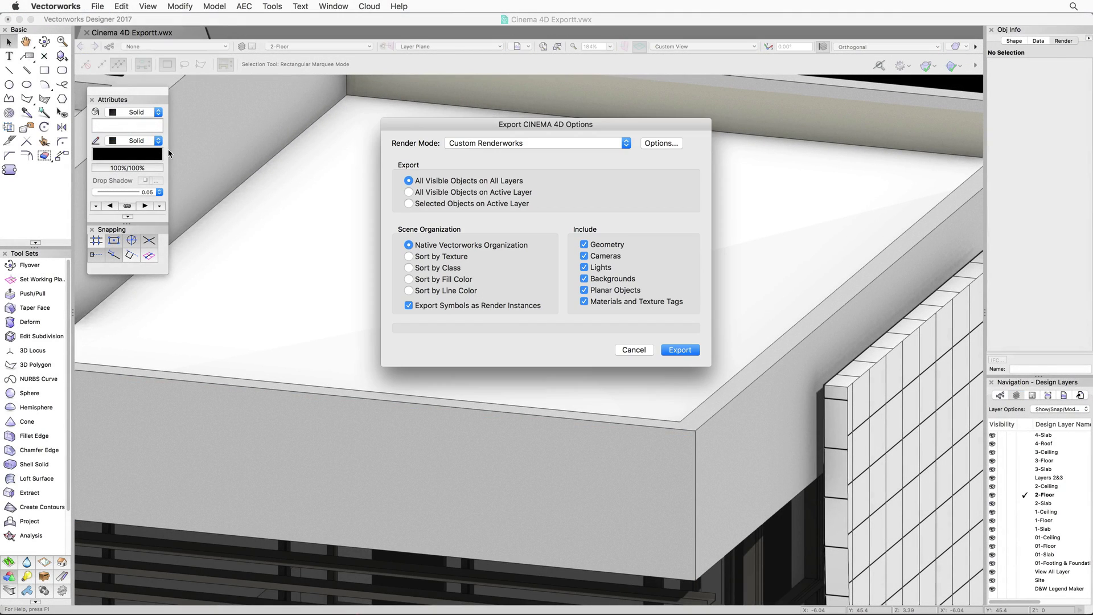
{"action": "left_click", "coordinate": [658, 144]}
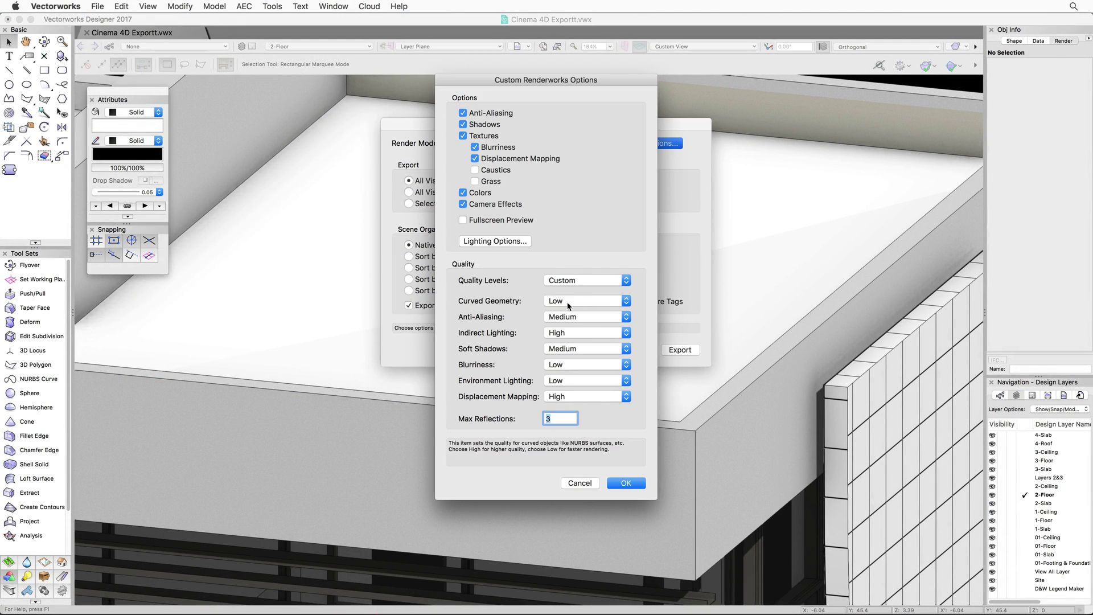
{"action": "left_click", "coordinate": [576, 301]}
{"action": "left_click", "coordinate": [565, 331]}
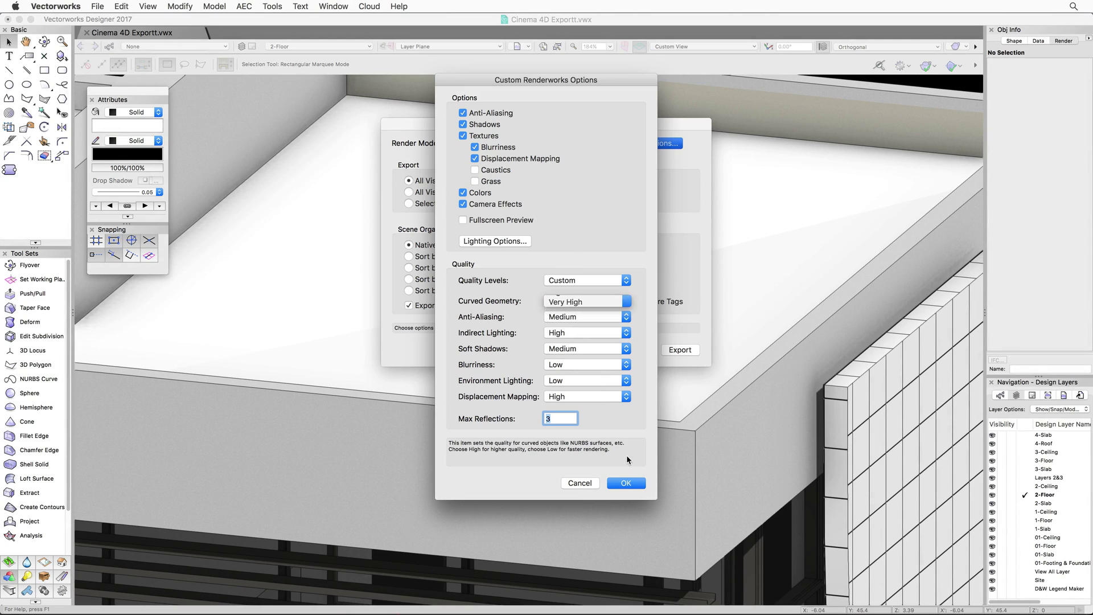
{"action": "left_click", "coordinate": [626, 483]}
{"action": "left_click", "coordinate": [679, 351]}
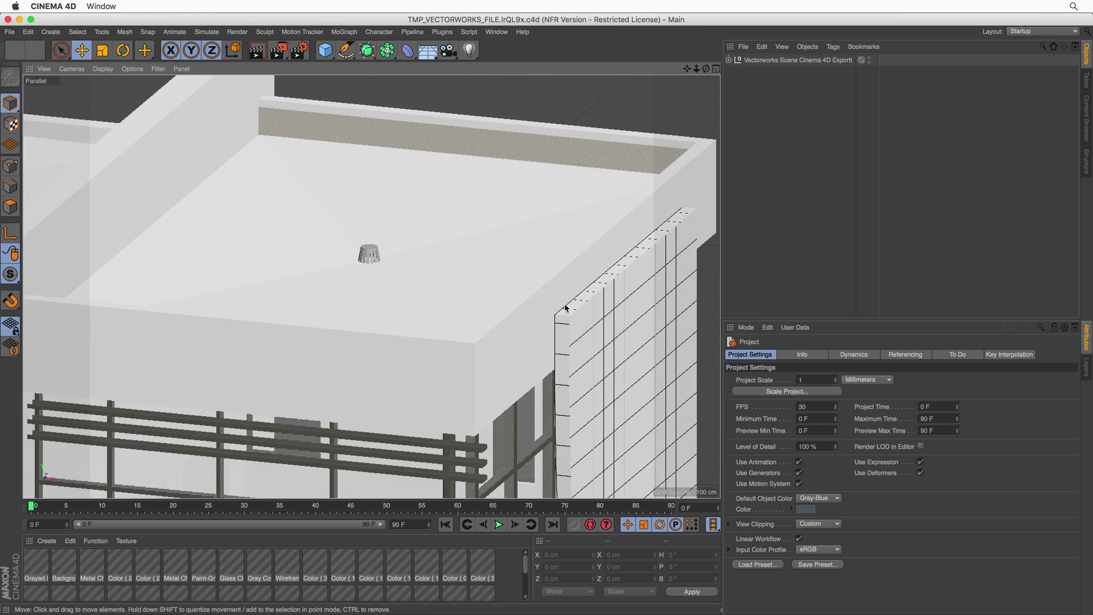
{"action": "scroll", "coordinate": [359, 254], "scroll_direction": "up", "scroll_amount": 10}
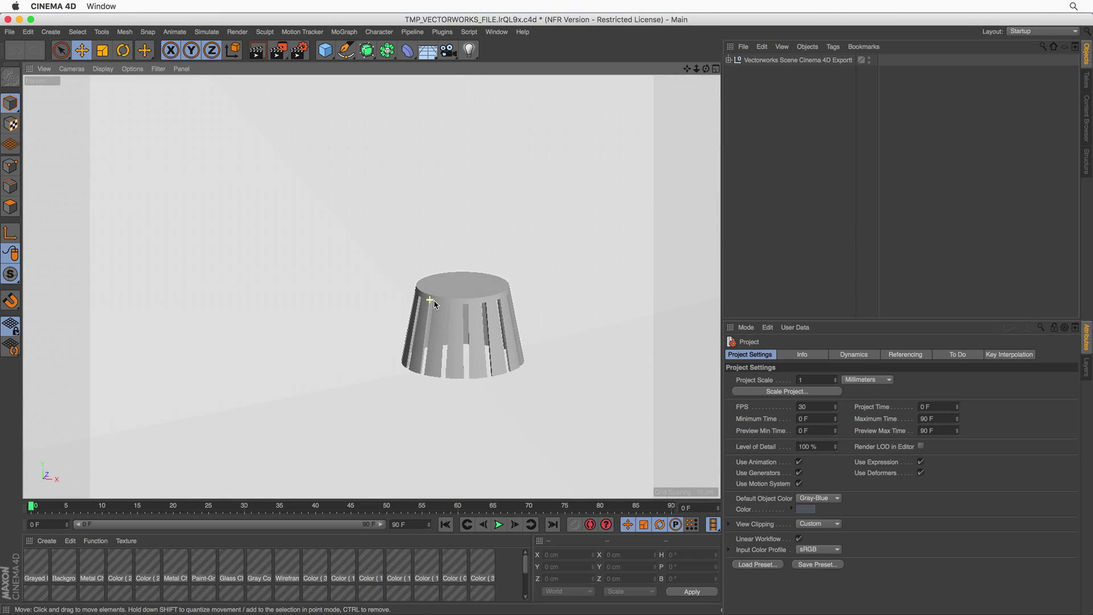
{"action": "scroll", "coordinate": [434, 304], "scroll_direction": "up", "scroll_amount": 1}
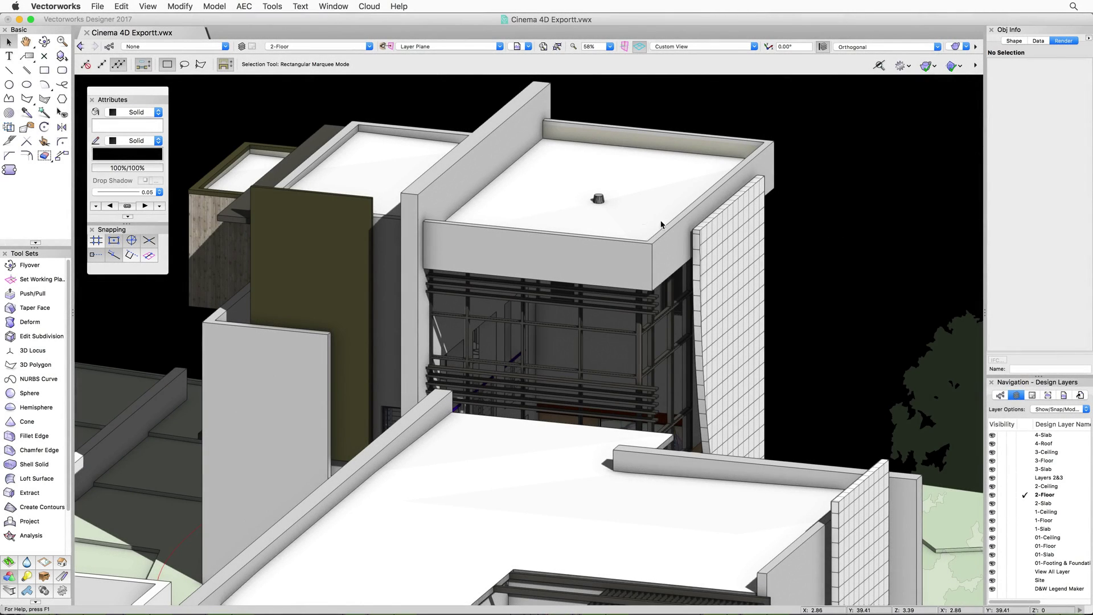
Send the wider building view to Cinema 4D in Custom Renderworks mode, using Native Vectorworks Organization for the scene.
{"action": "left_click", "coordinate": [98, 7]}
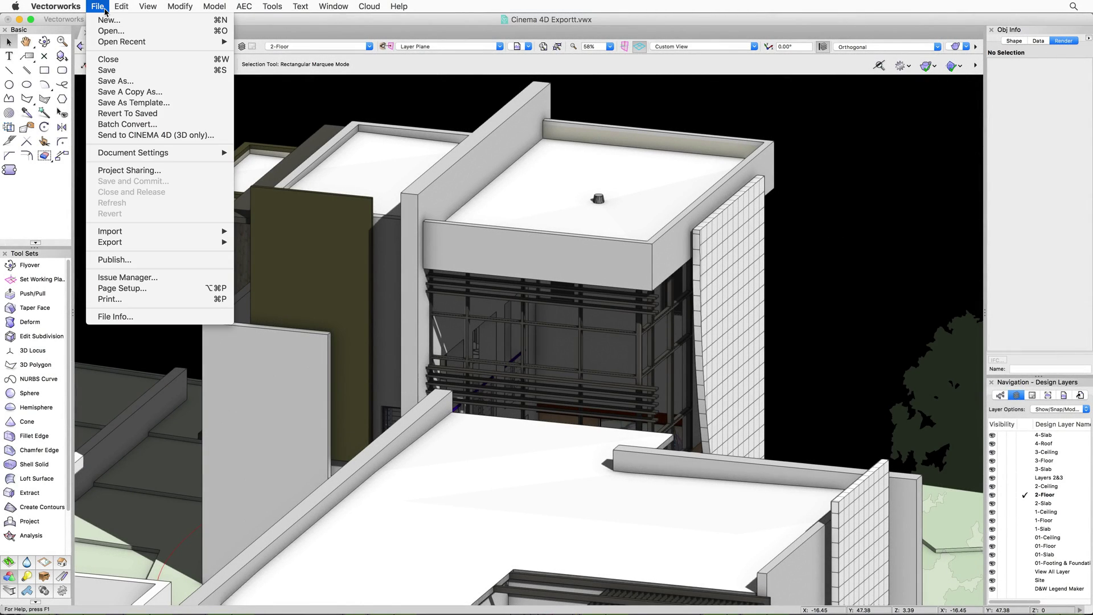
{"action": "left_click", "coordinate": [124, 137]}
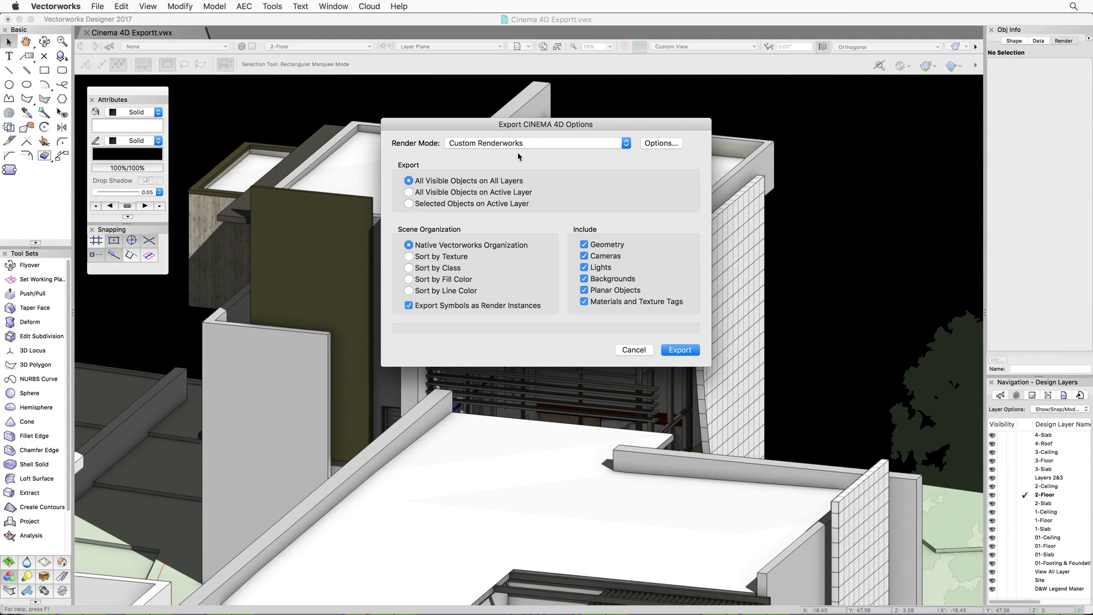
{"action": "left_click", "coordinate": [518, 152]}
{"action": "mouse_move", "coordinate": [521, 155]}
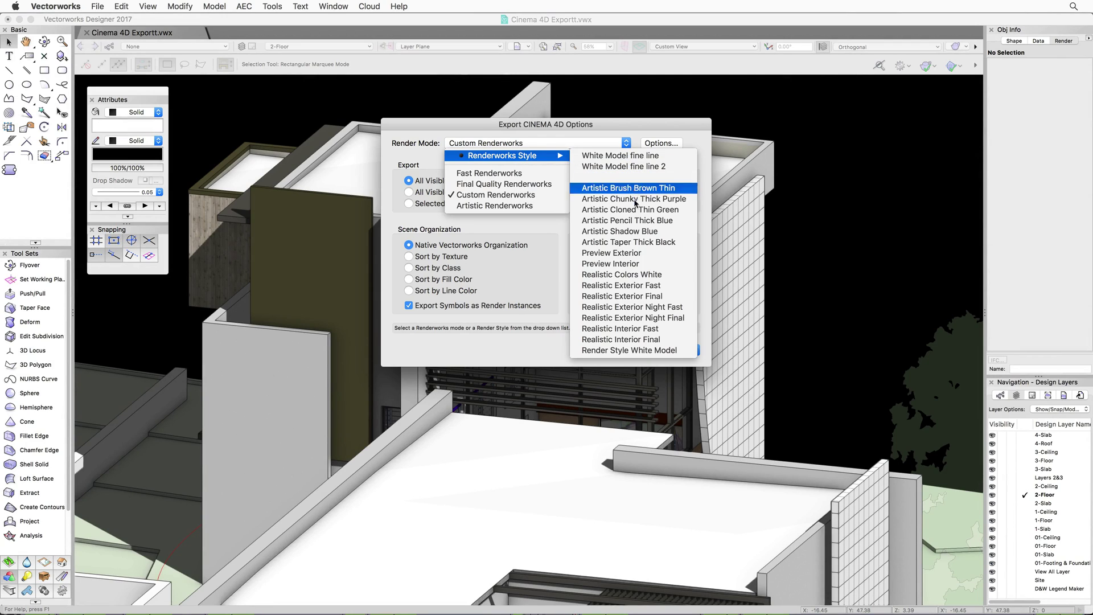
{"action": "left_click", "coordinate": [610, 128]}
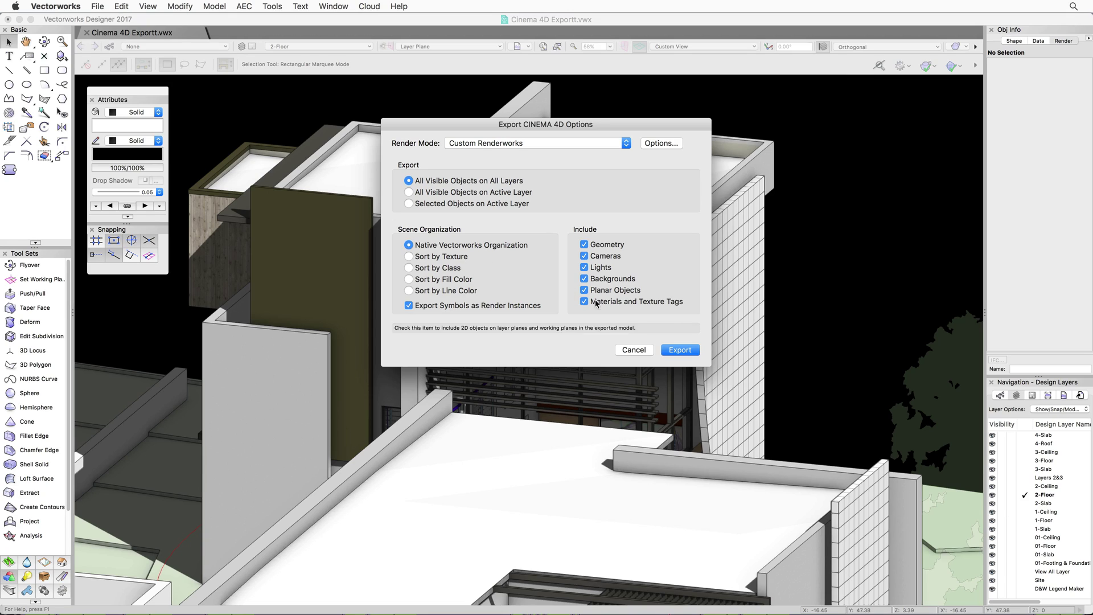
{"action": "left_click", "coordinate": [668, 351]}
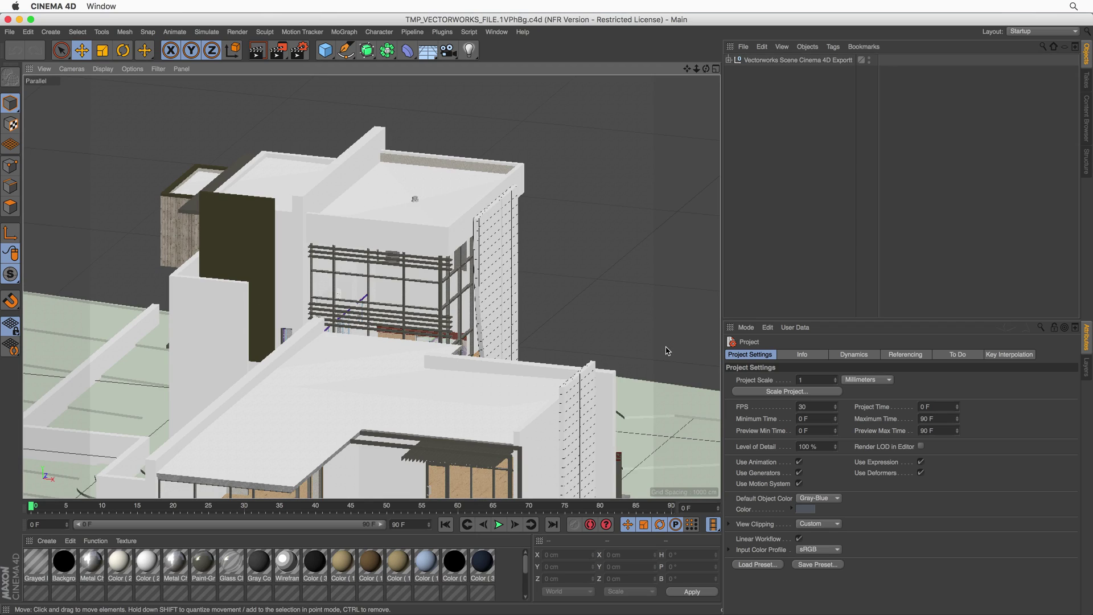
Examine how the exported scene is organized by expanding Geometry and the 1-Slab layer and selecting its railing and hardscape slab objects.
{"action": "left_click", "coordinate": [728, 60]}
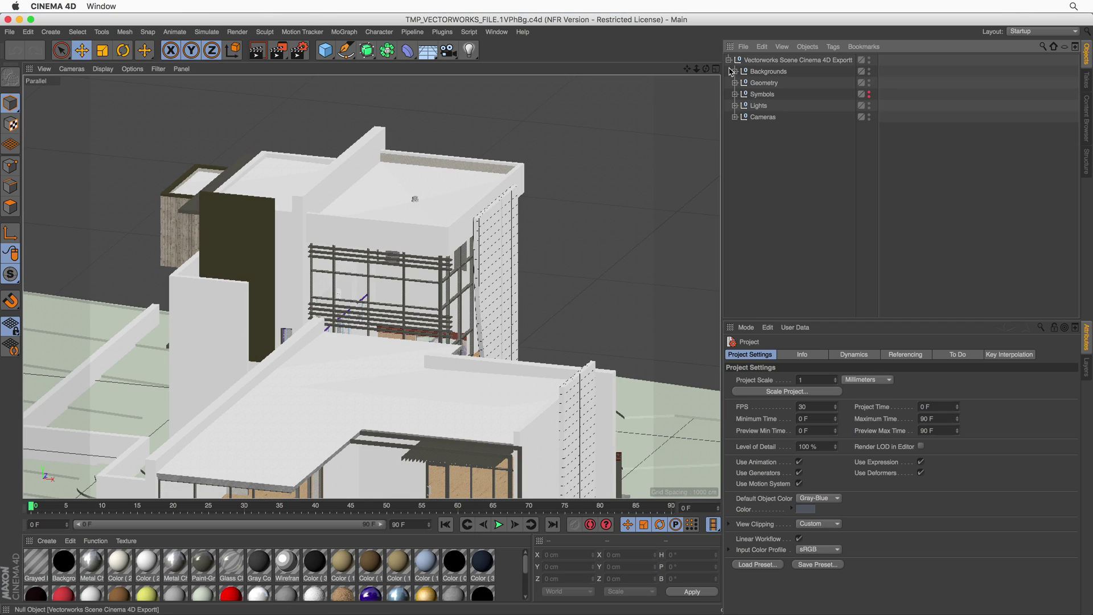
{"action": "left_click", "coordinate": [735, 83]}
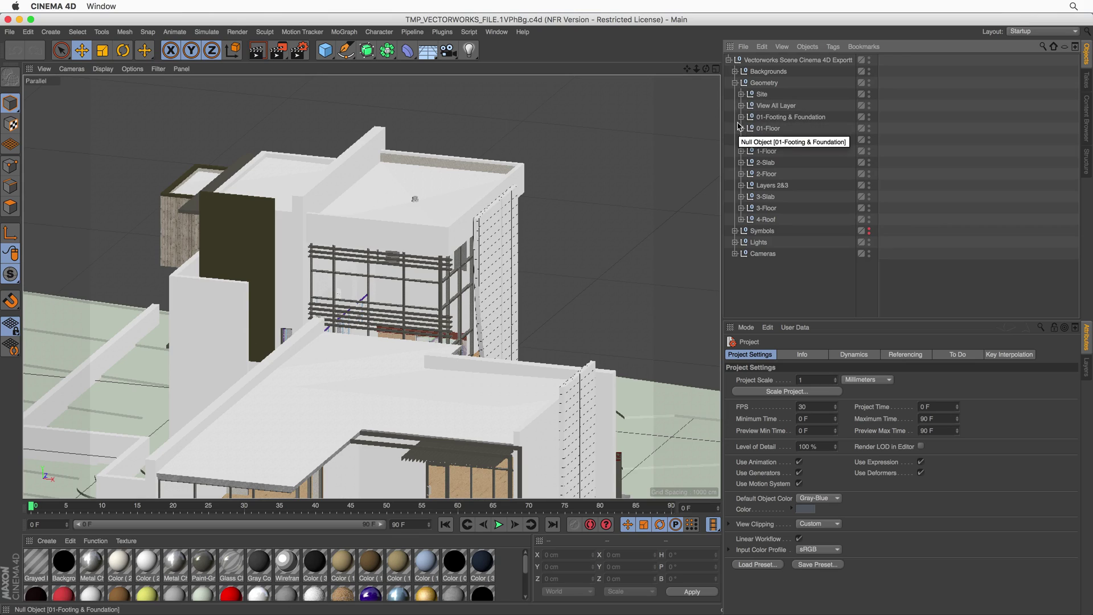
{"action": "left_click", "coordinate": [742, 140]}
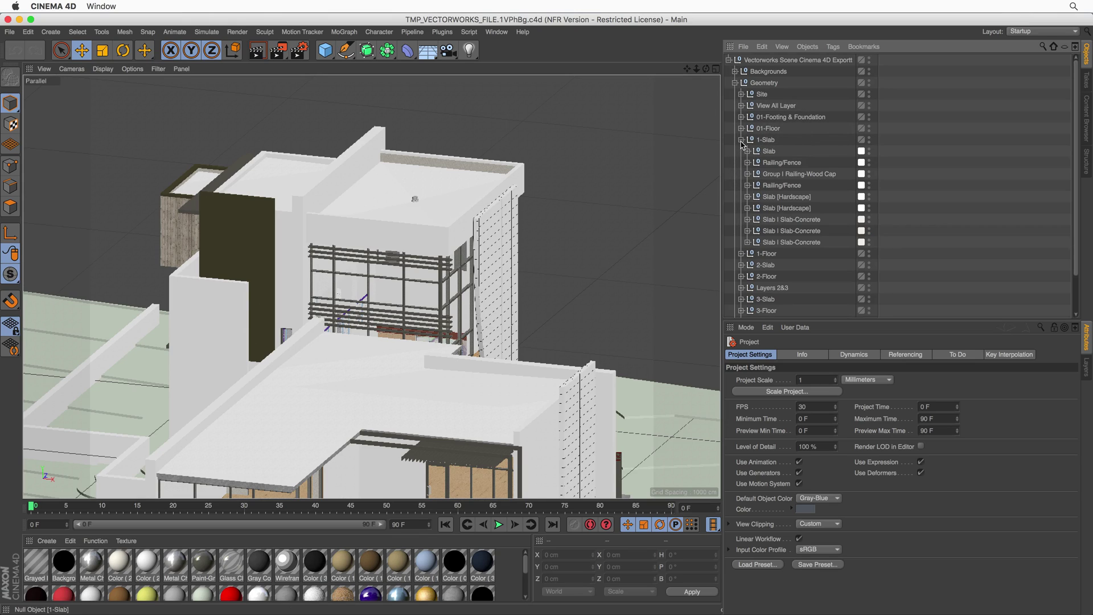
{"action": "left_click", "coordinate": [785, 174]}
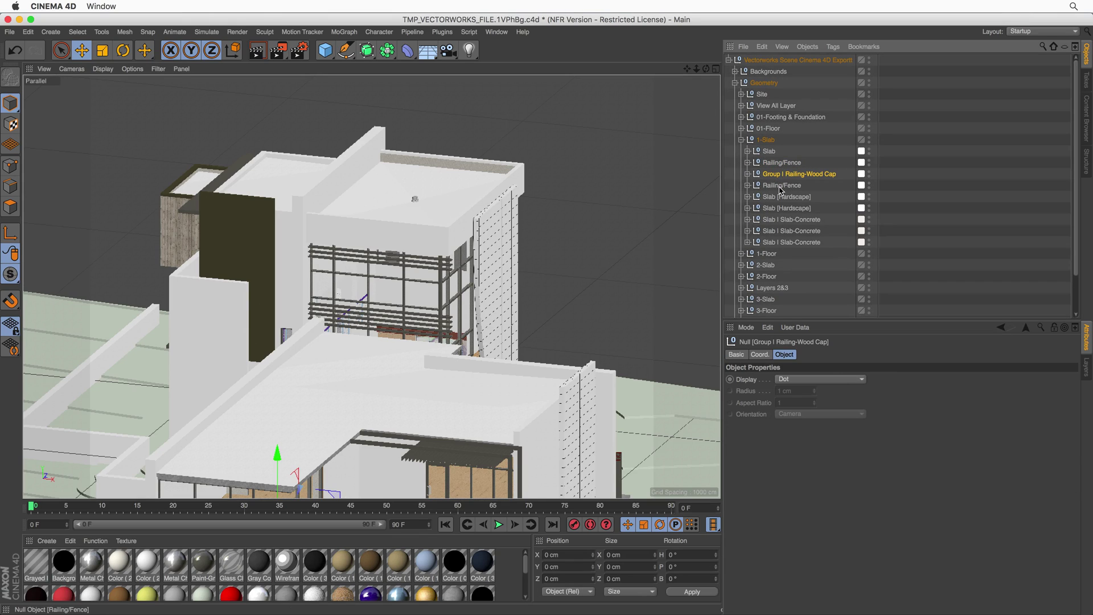
{"action": "left_click", "coordinate": [783, 186]}
{"action": "left_click", "coordinate": [781, 197]}
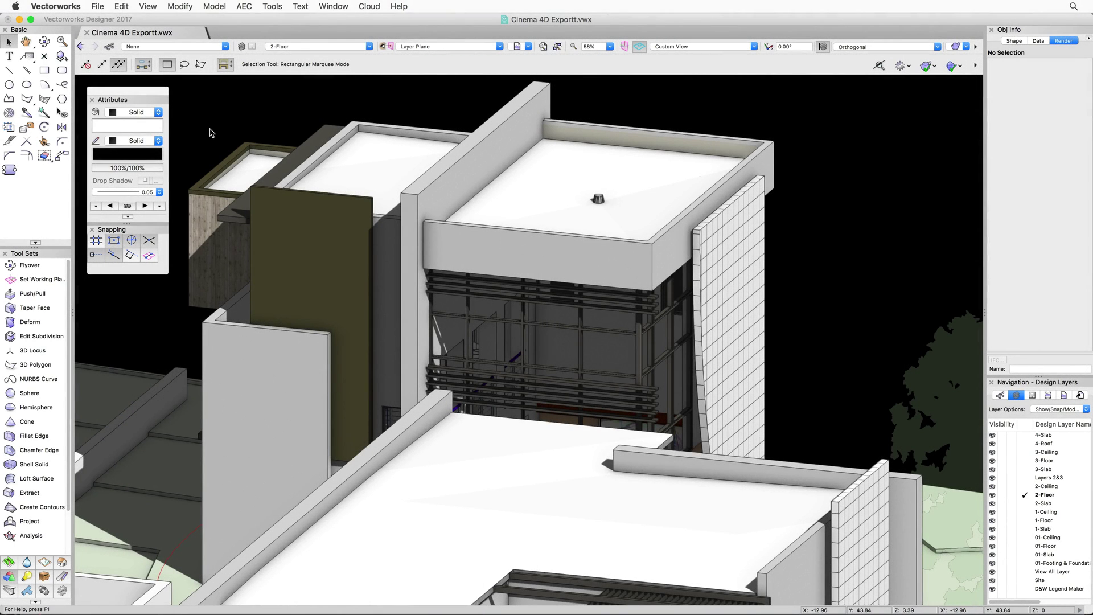
Send the model to Cinema 4D again with the scene organization set to Sort by Texture.
{"action": "left_click", "coordinate": [99, 7]}
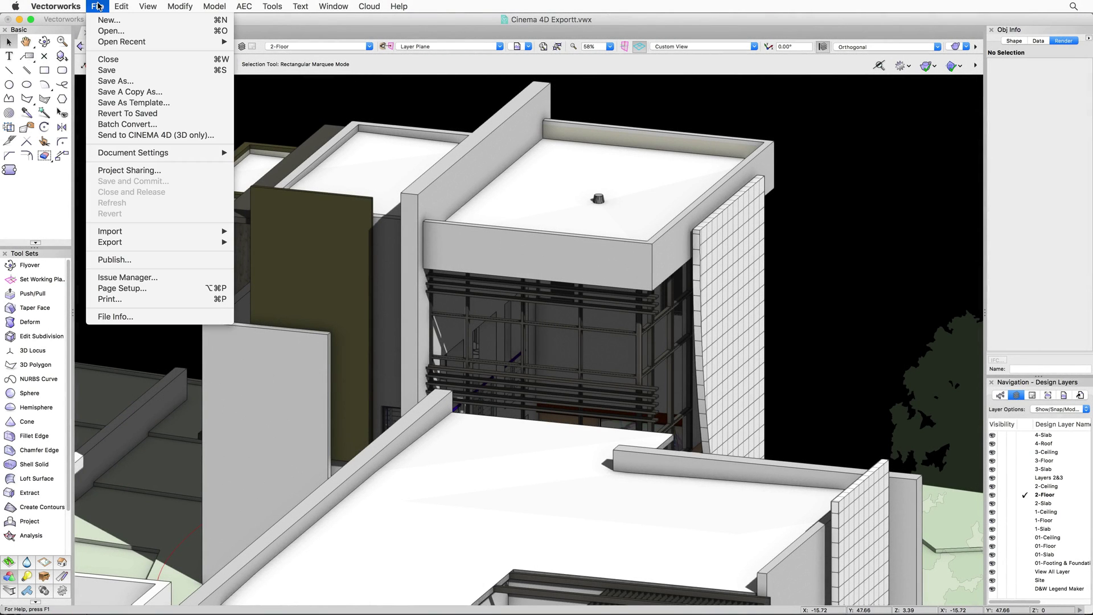
{"action": "left_click", "coordinate": [127, 135]}
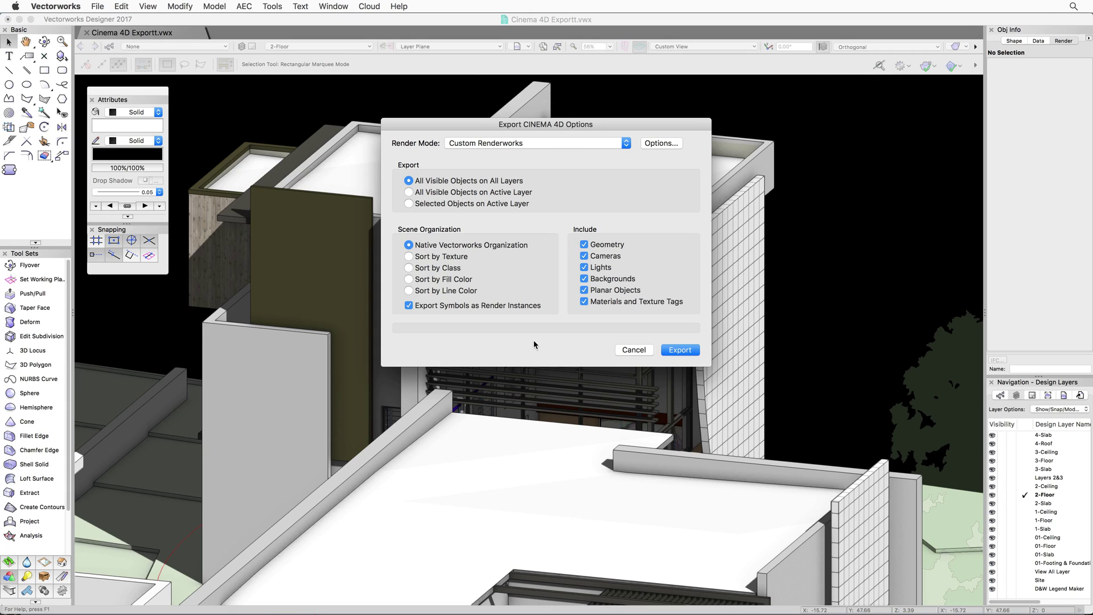
{"action": "left_click", "coordinate": [467, 258]}
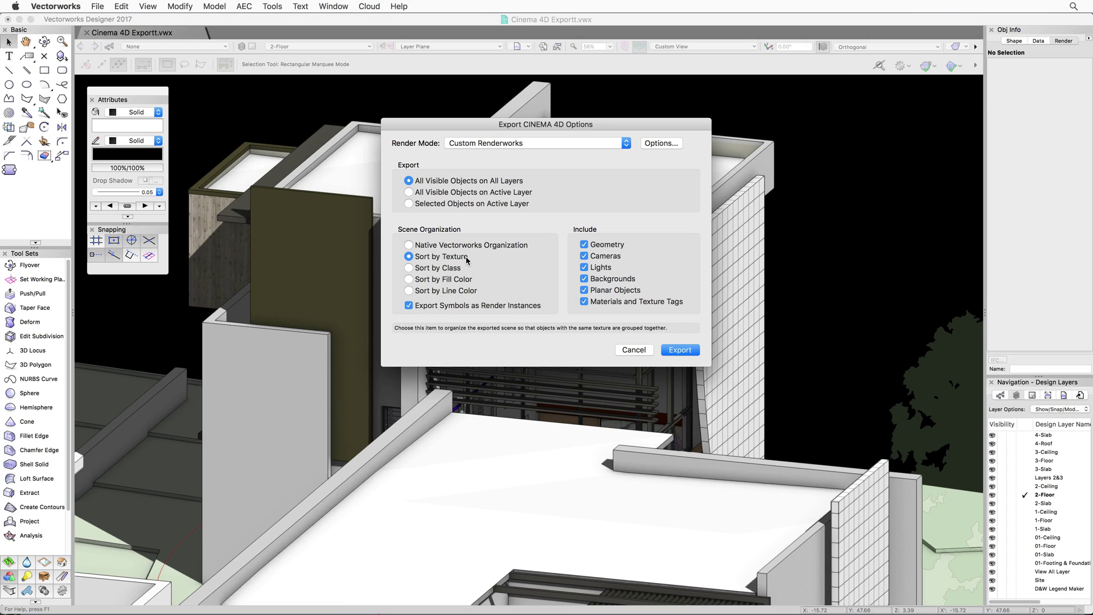
{"action": "left_click", "coordinate": [665, 348]}
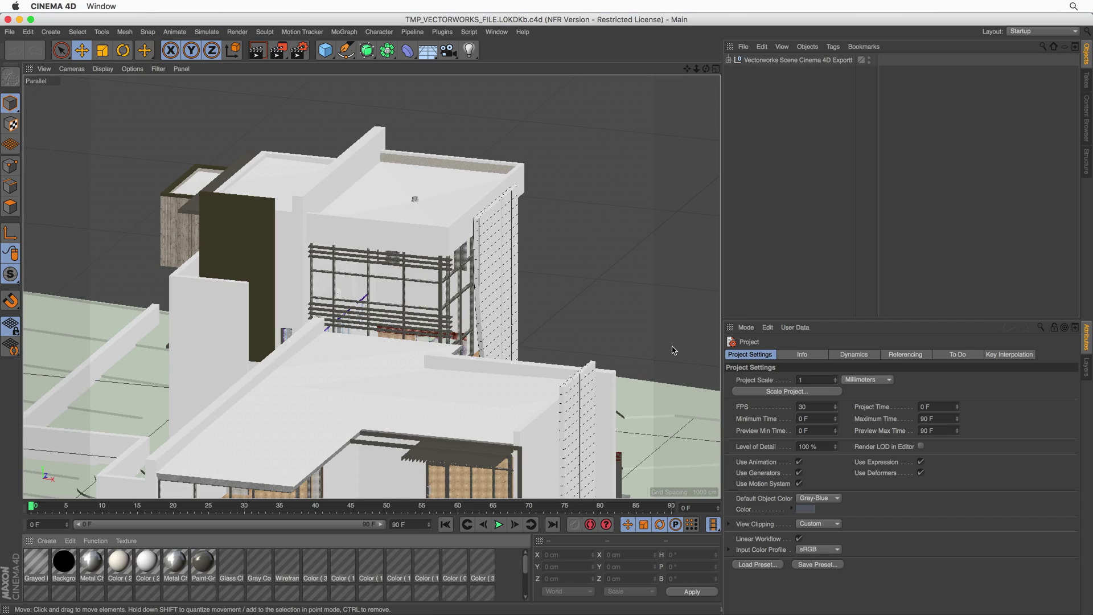
Expand the scene's Geometry group in Cinema 4D and inspect the texture tag of the Paint-White group.
{"action": "left_click", "coordinate": [728, 60]}
{"action": "left_click", "coordinate": [735, 83]}
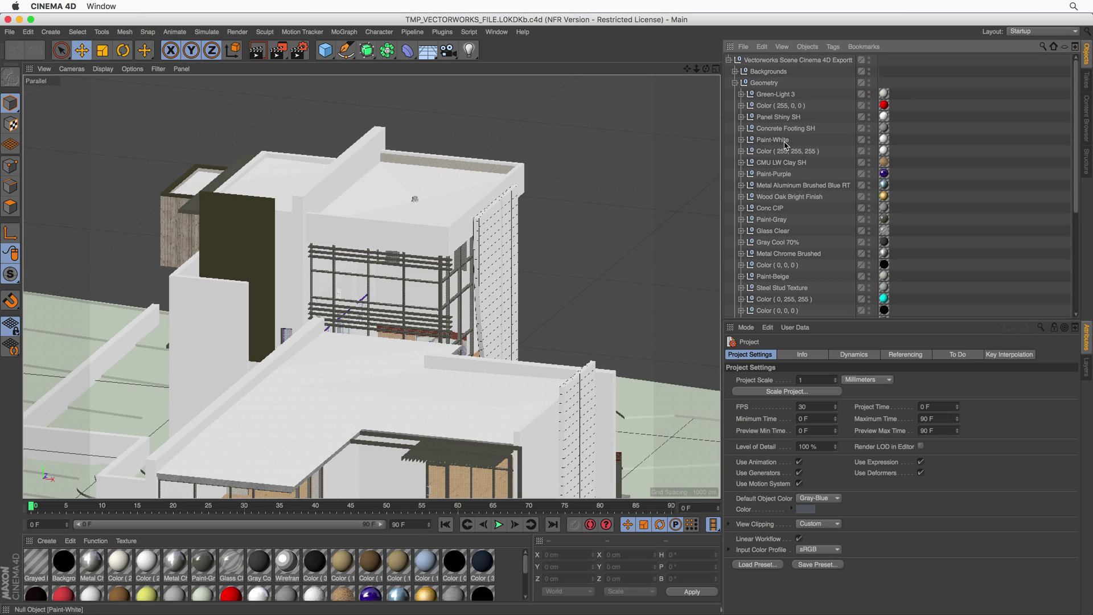
{"action": "left_click", "coordinate": [884, 140]}
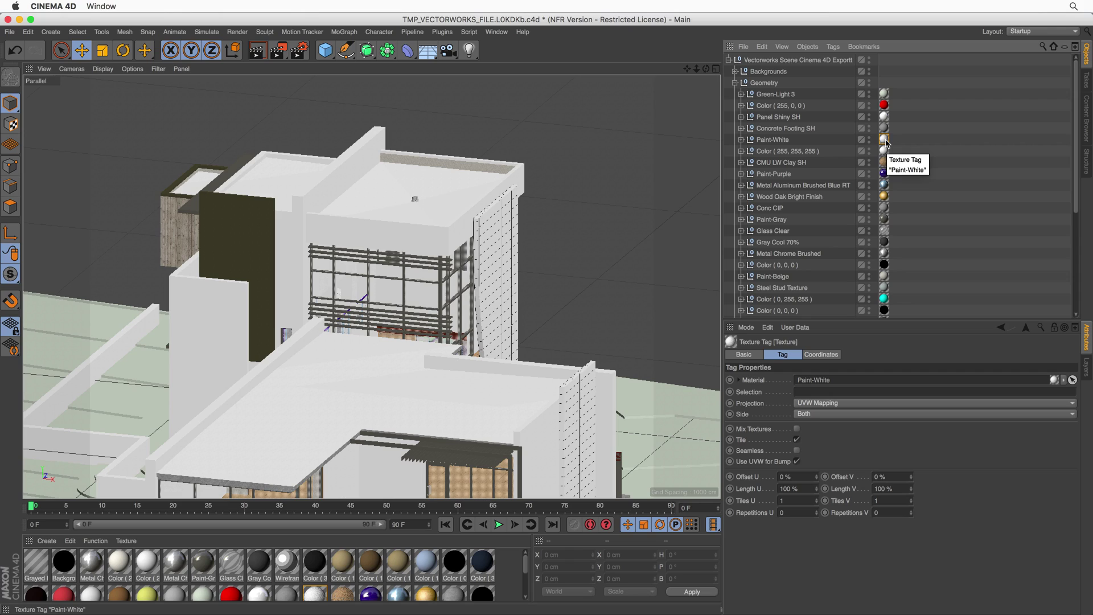
Open the Paint-White material from its texture tag and try to replace it with the Wood-Vert Siding SH material.
{"action": "double_click", "coordinate": [886, 142]}
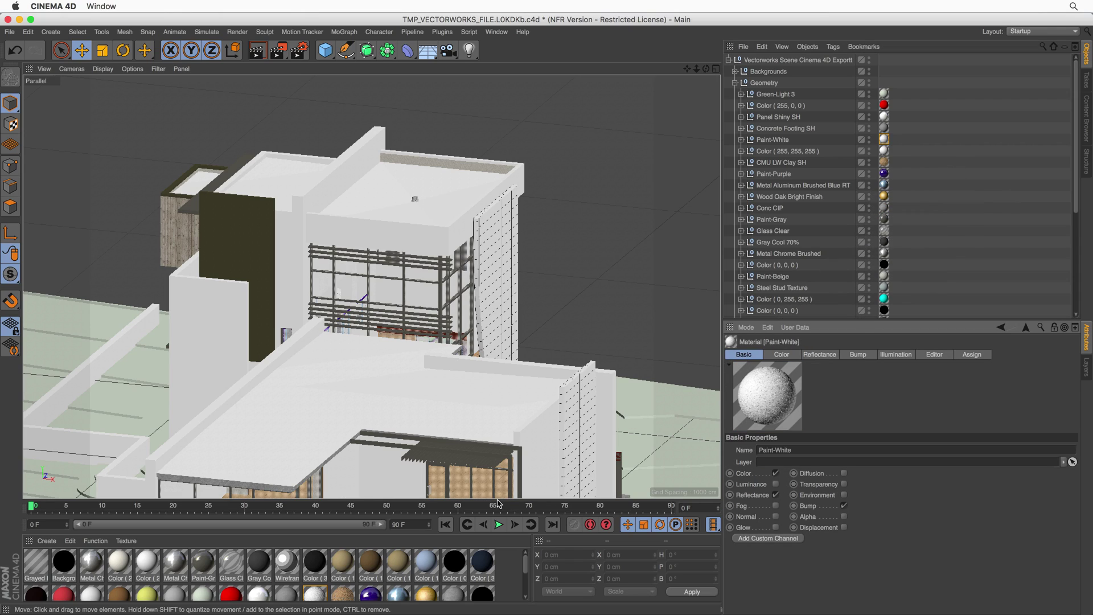
{"action": "scroll", "coordinate": [376, 563], "scroll_direction": "down", "scroll_amount": 3}
{"action": "left_click", "coordinate": [344, 576]}
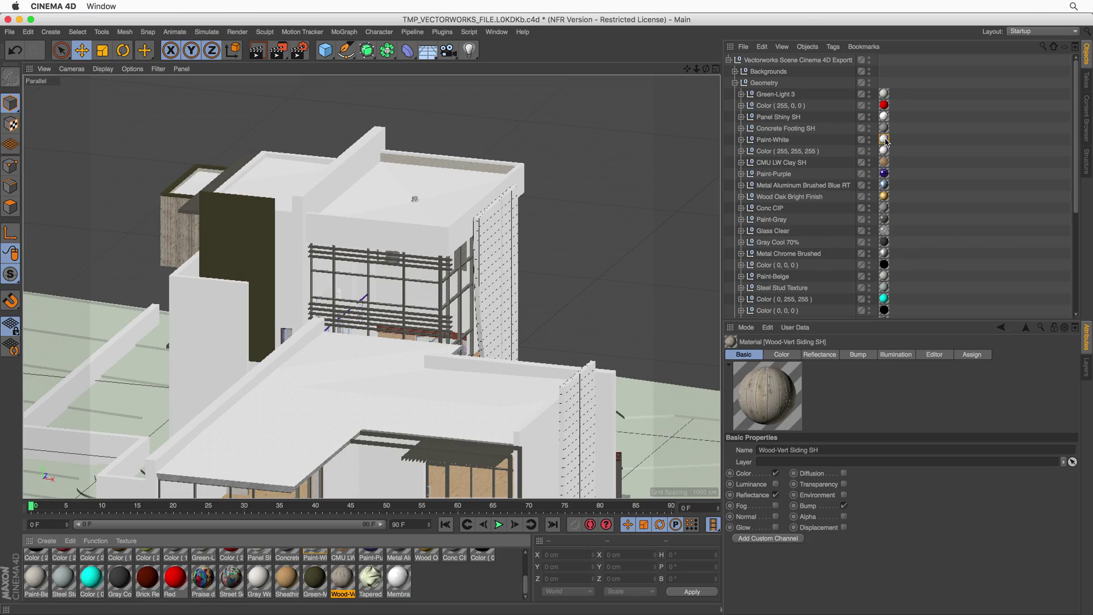
{"action": "left_click_drag", "start_coordinate": [885, 141], "coordinate": [885, 141]}
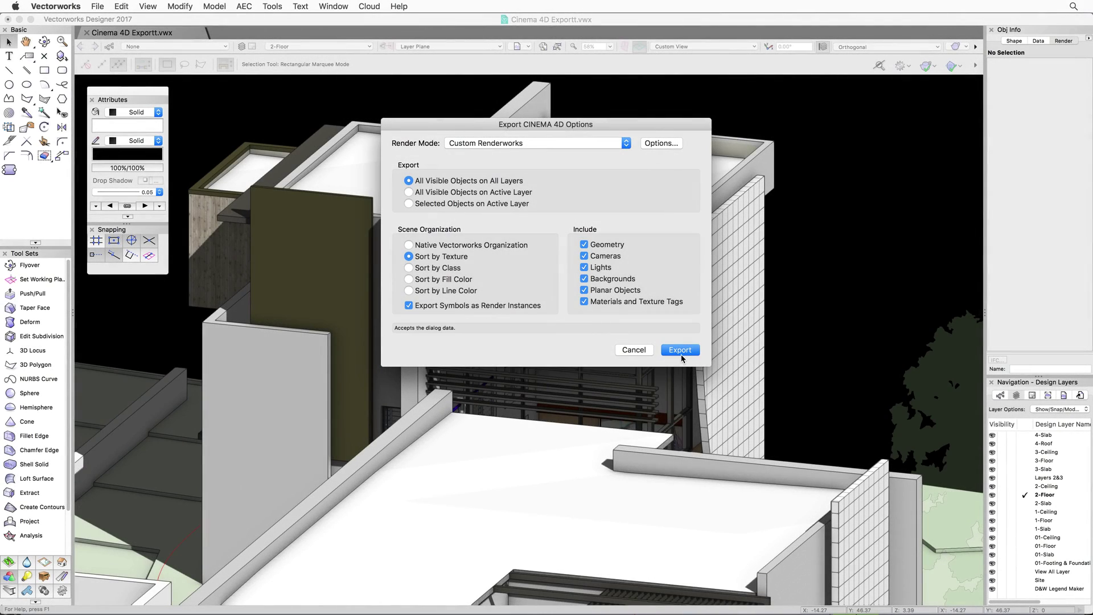
Send the model to Cinema 4D with Export Symbols as Render Instances enabled, and expand and select the scene's Symbols group.
{"action": "left_click", "coordinate": [681, 352]}
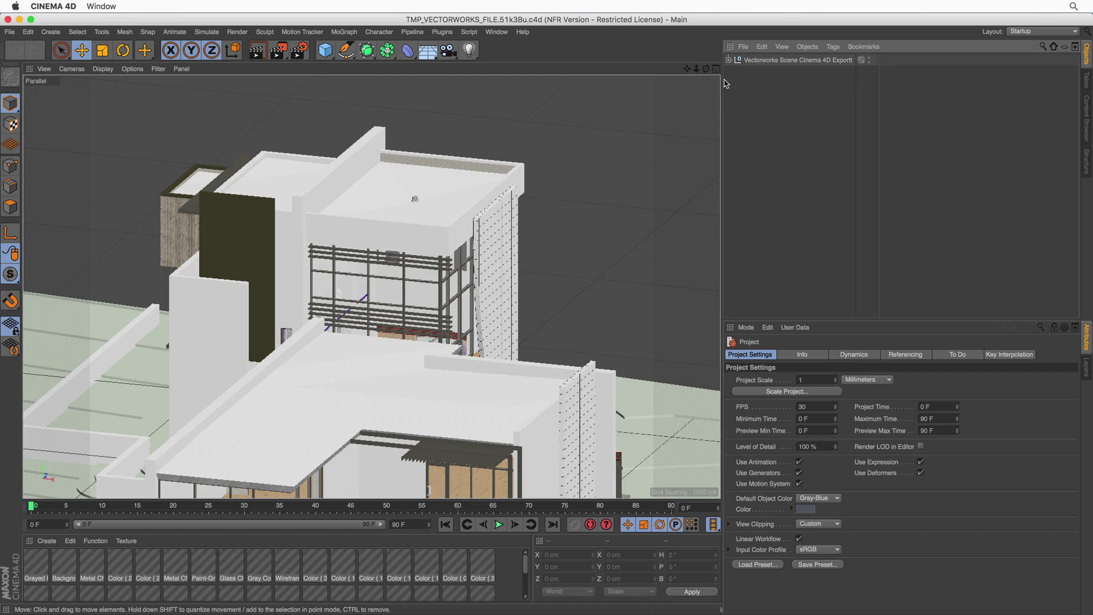
{"action": "left_click", "coordinate": [729, 60]}
{"action": "left_click", "coordinate": [735, 95]}
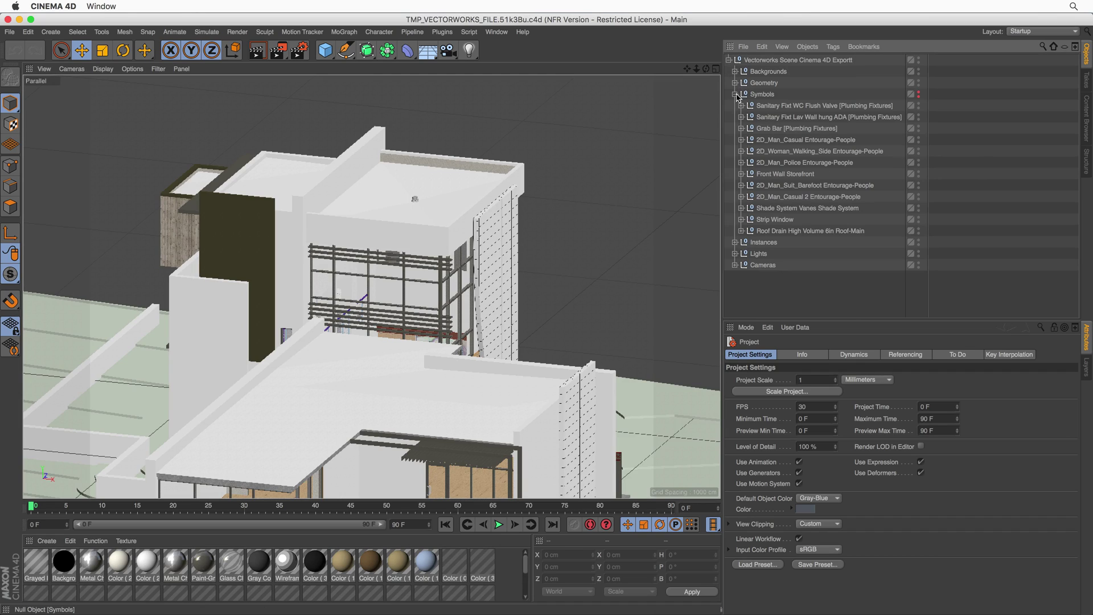
{"action": "left_click", "coordinate": [762, 94]}
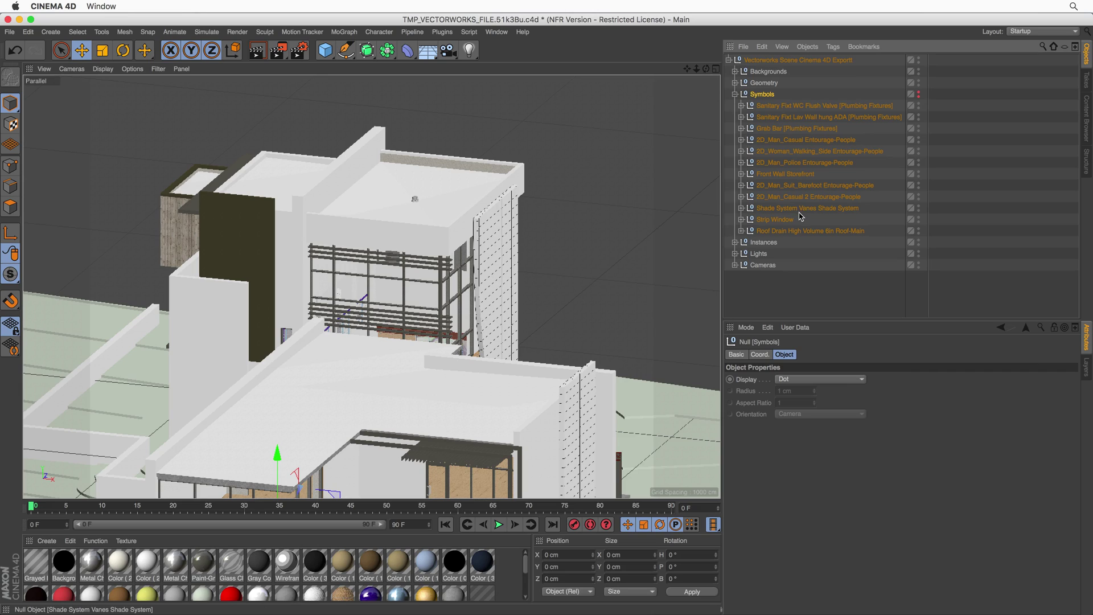
Expand the Instances group and inspect the reference objects of its plumbing fixture, grab bar and 2D_Man_Casual instances.
{"action": "left_click", "coordinate": [735, 242]}
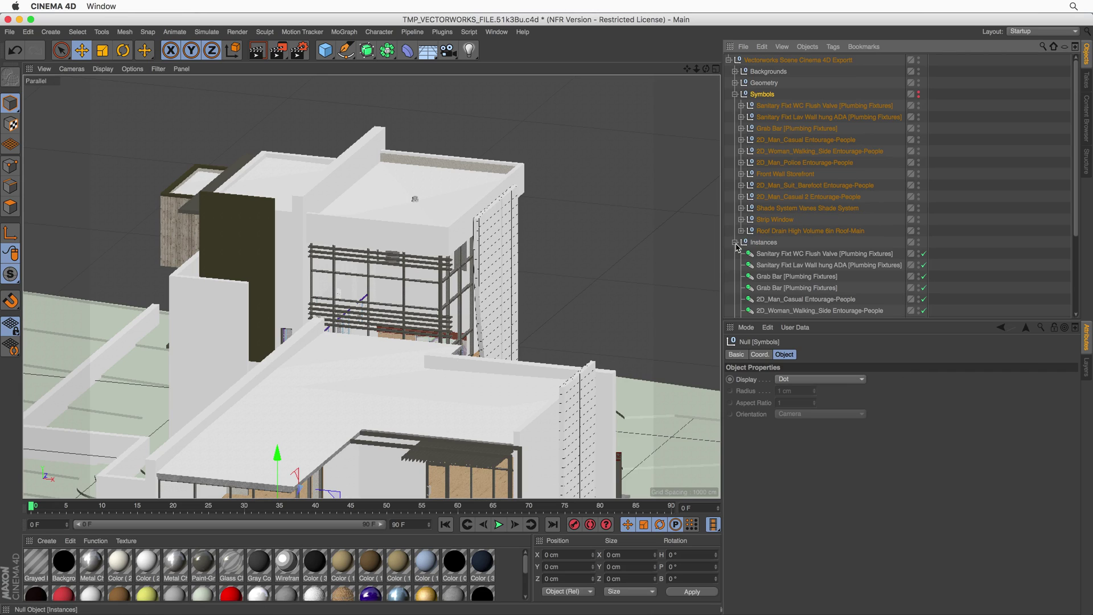
{"action": "left_click", "coordinate": [804, 254]}
{"action": "left_click", "coordinate": [795, 266]}
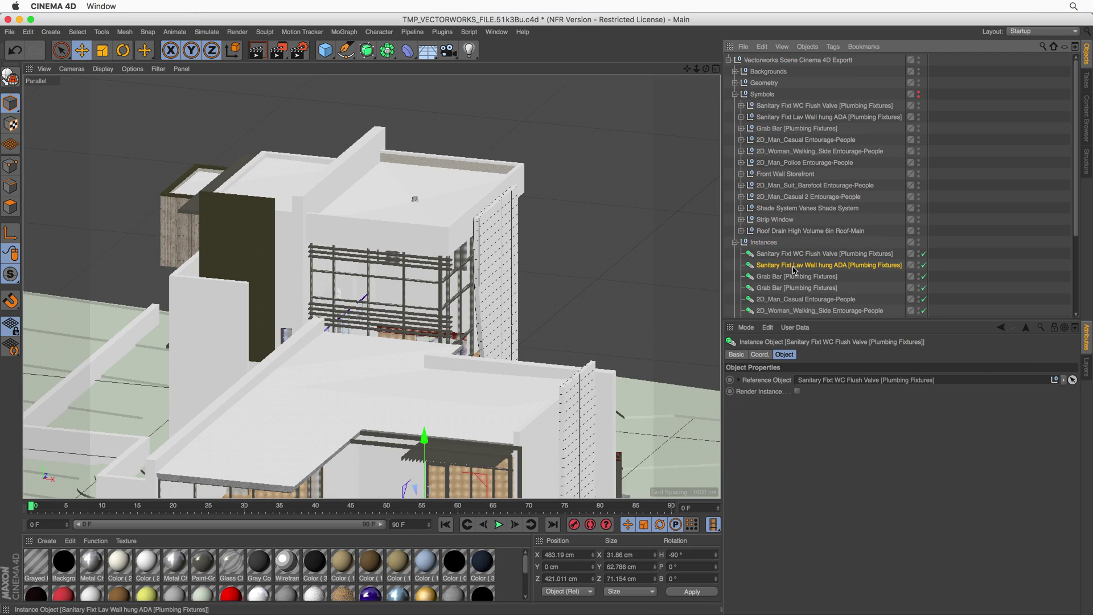
{"action": "left_click", "coordinate": [791, 277]}
{"action": "left_click", "coordinate": [789, 288]}
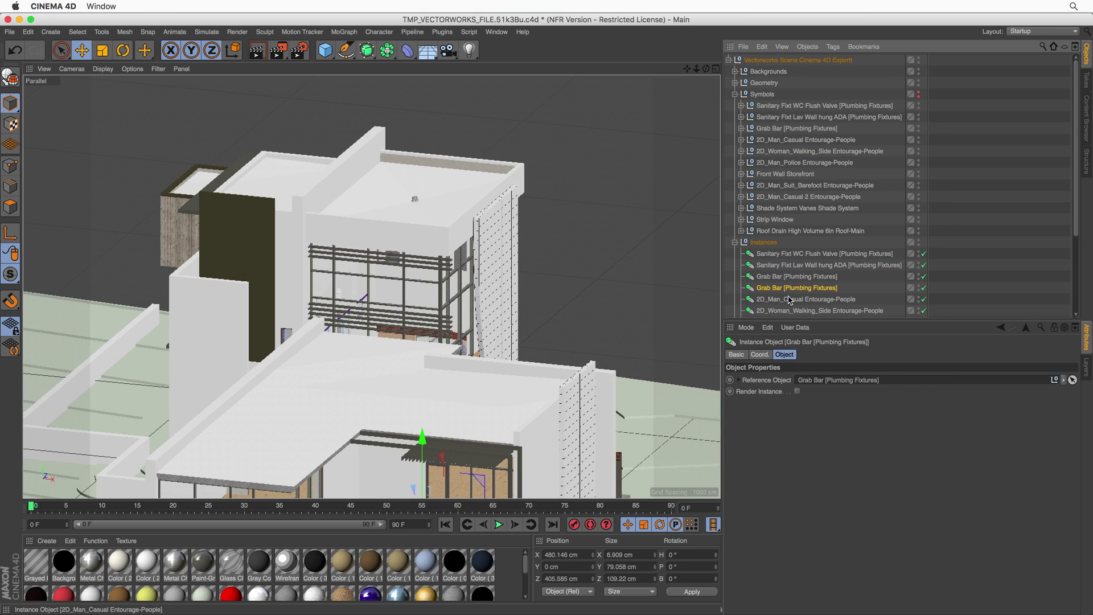
{"action": "left_click", "coordinate": [790, 300]}
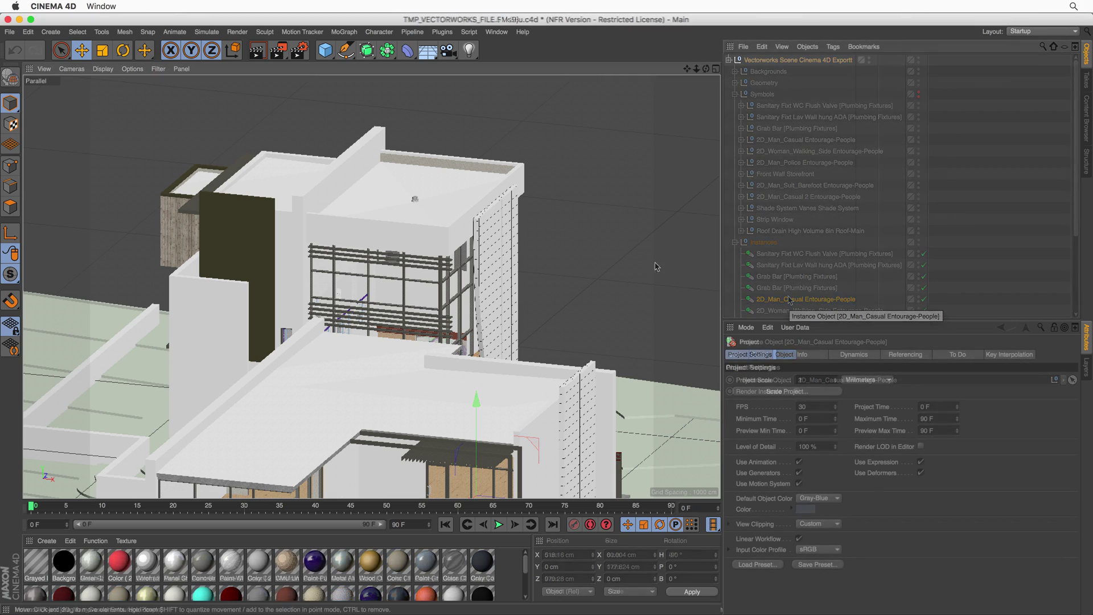
Look through the texture-sorted groups under Geometry in the scene exported without render instances, and collapse Geometry again.
{"action": "left_click", "coordinate": [735, 84]}
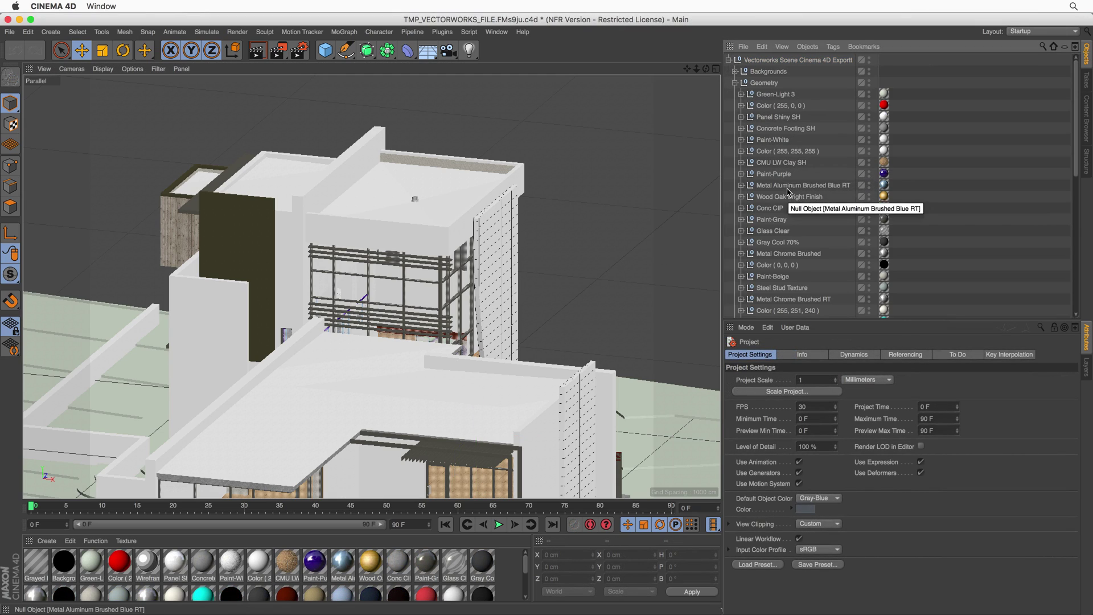
{"action": "scroll", "coordinate": [789, 192], "scroll_direction": "down", "scroll_amount": 5}
{"action": "scroll", "coordinate": [763, 148], "scroll_direction": "up", "scroll_amount": 5}
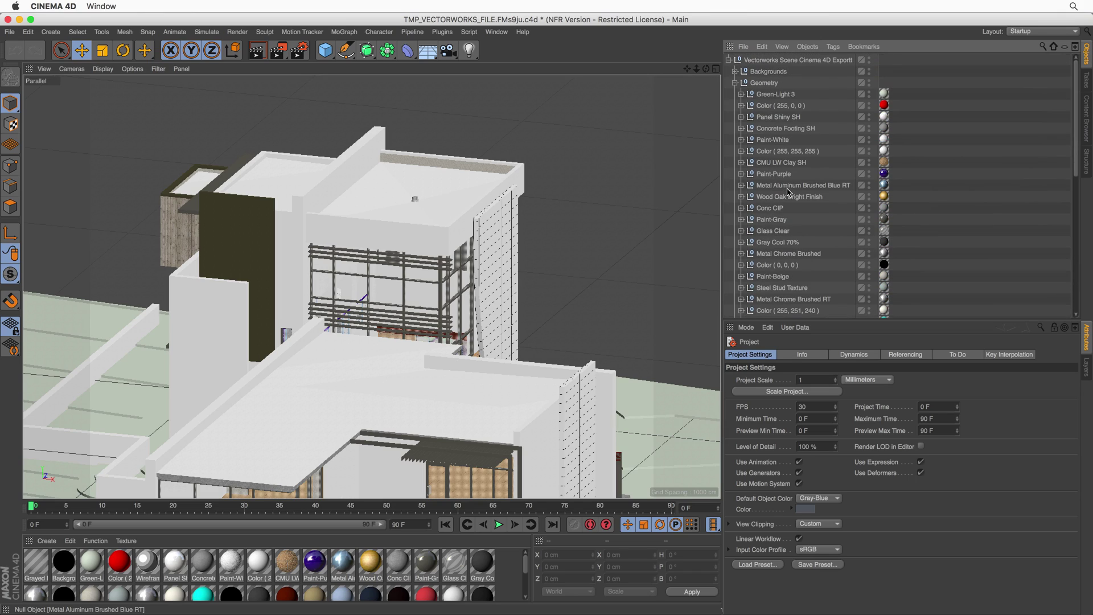
{"action": "left_click", "coordinate": [735, 84]}
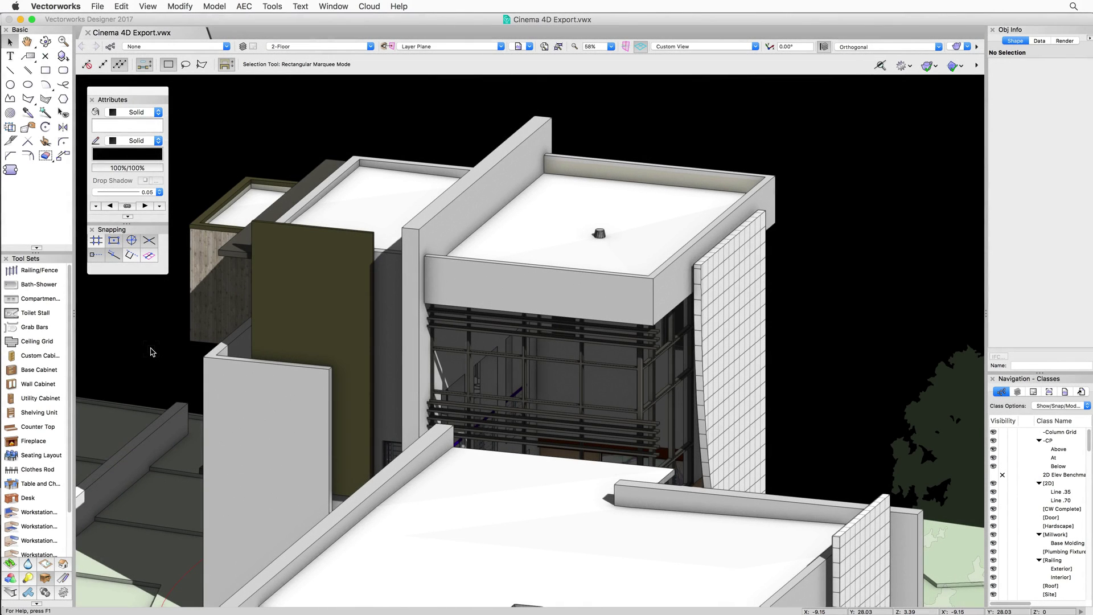
Send the Vectorworks model to Cinema 4D with the scene organization set to Sort by Class.
{"action": "left_click", "coordinate": [96, 7]}
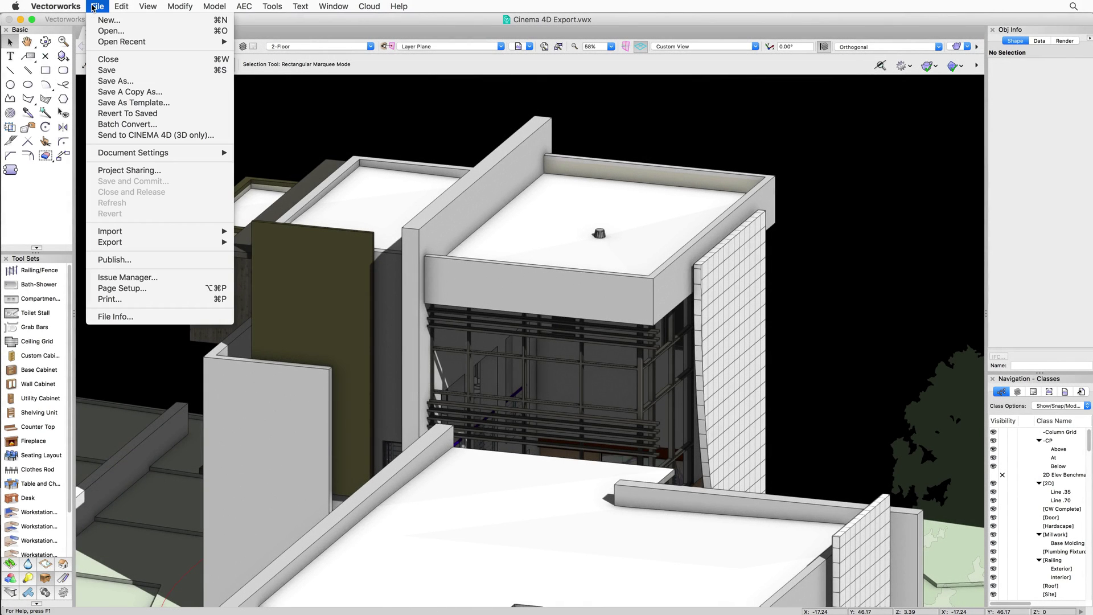
{"action": "left_click", "coordinate": [115, 135]}
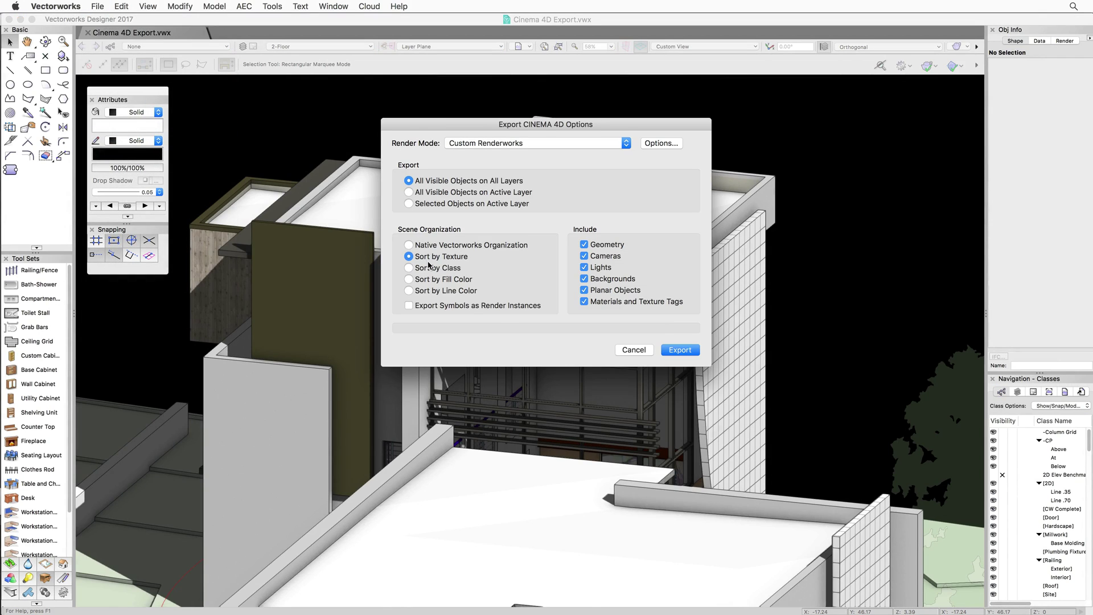
{"action": "left_click", "coordinate": [430, 268]}
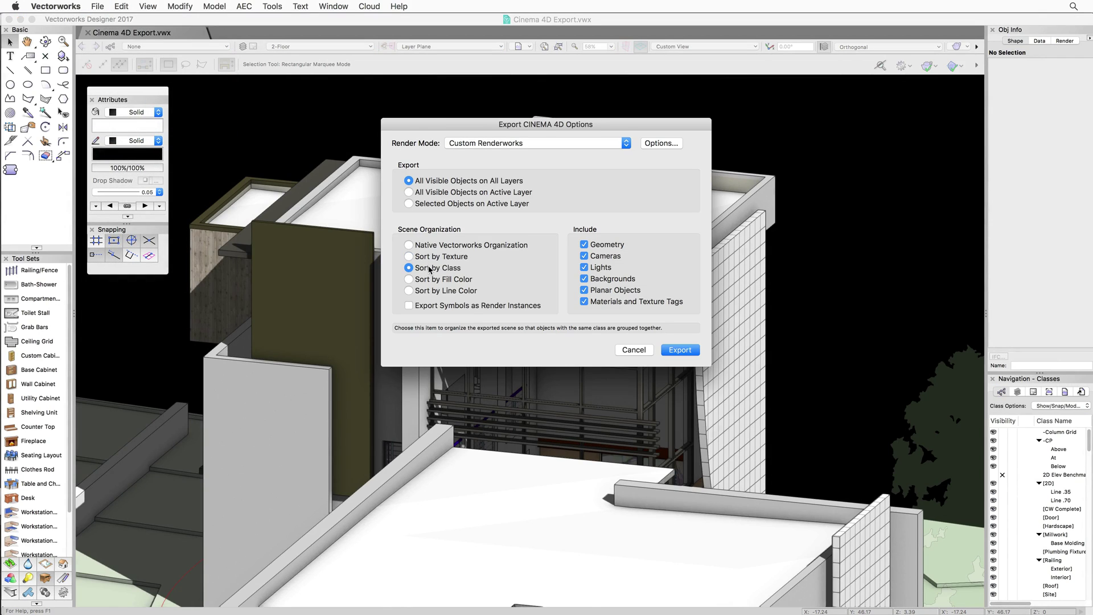
{"action": "left_click", "coordinate": [678, 351]}
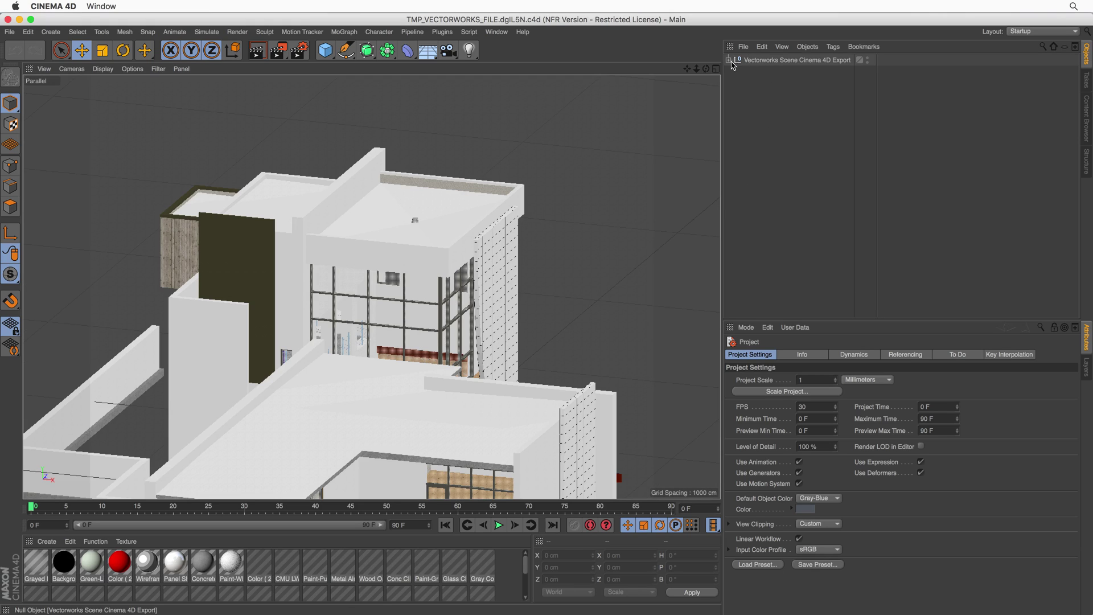
Examine the class-sorted scene by expanding Geometry and the [Wall]-Exterior class and selecting one of its walls.
{"action": "left_click", "coordinate": [729, 60]}
{"action": "left_click", "coordinate": [735, 83]}
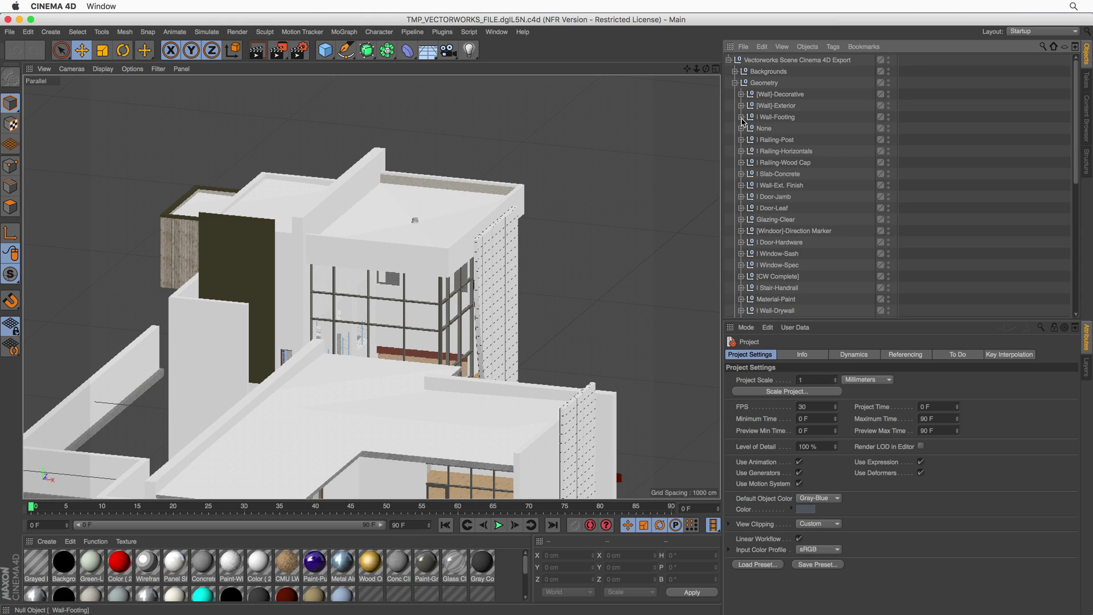
{"action": "left_click", "coordinate": [741, 106]}
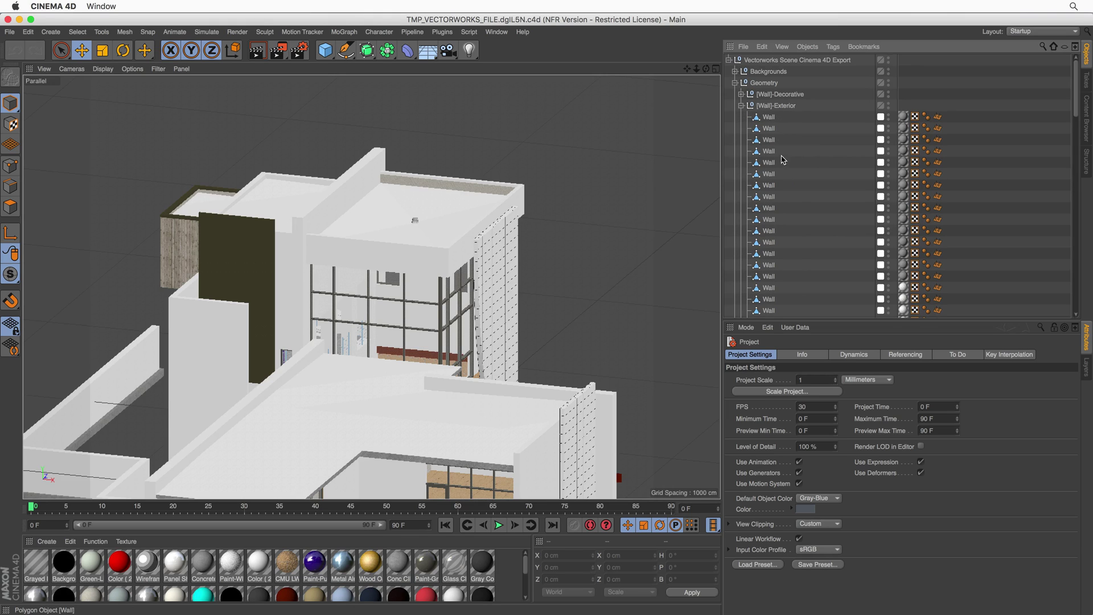
{"action": "left_click", "coordinate": [768, 185]}
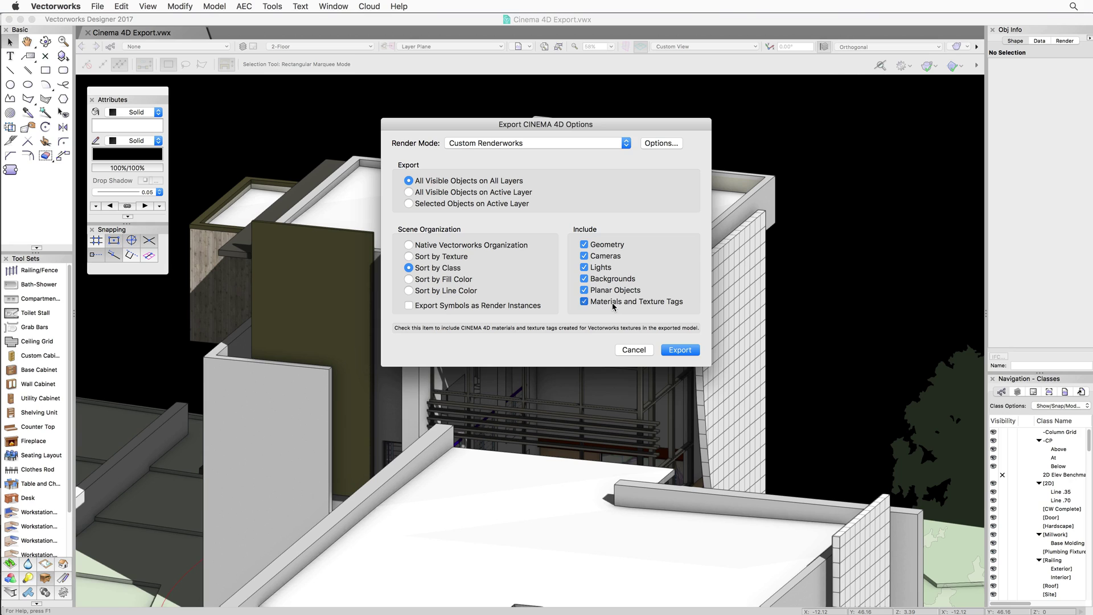
Send the class-sorted model to Cinema 4D without Materials and Texture Tags, and expand the new scene's Geometry group.
{"action": "left_click", "coordinate": [678, 350]}
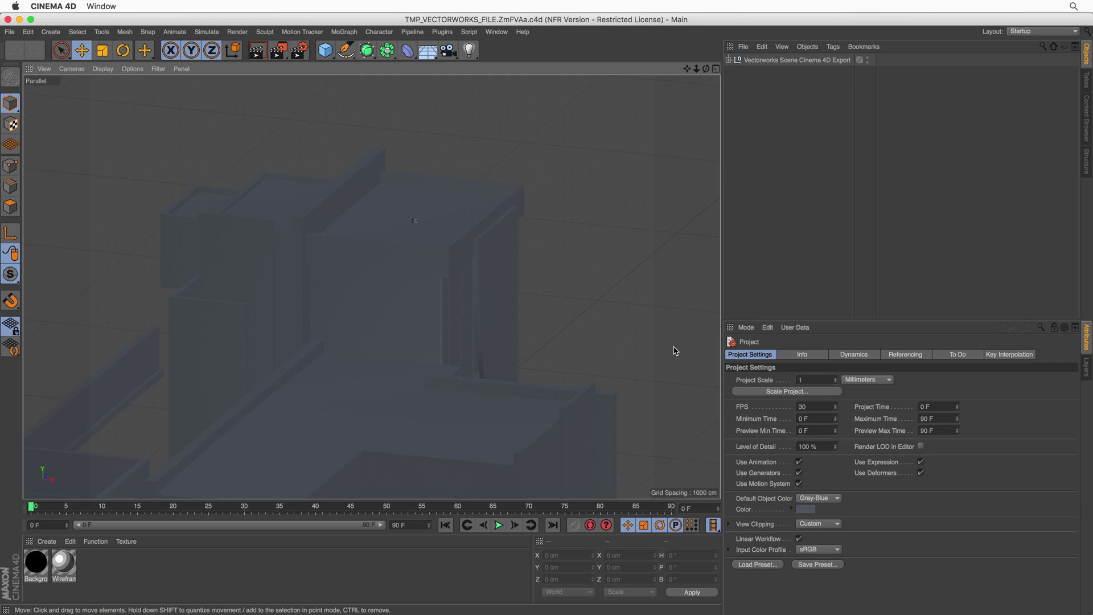
{"action": "left_click", "coordinate": [729, 60]}
{"action": "left_click", "coordinate": [736, 82]}
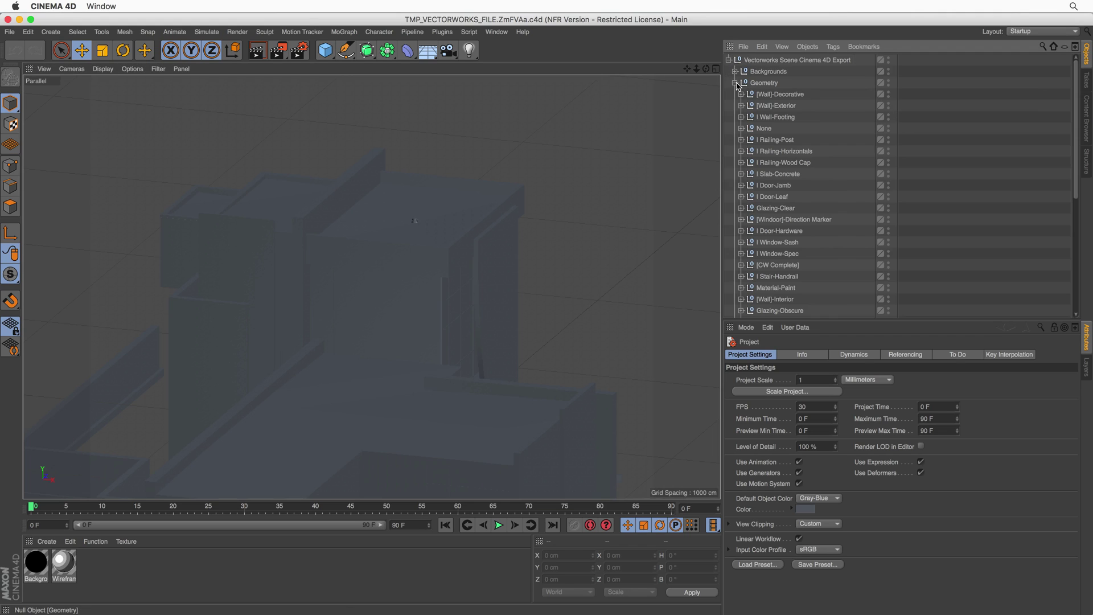